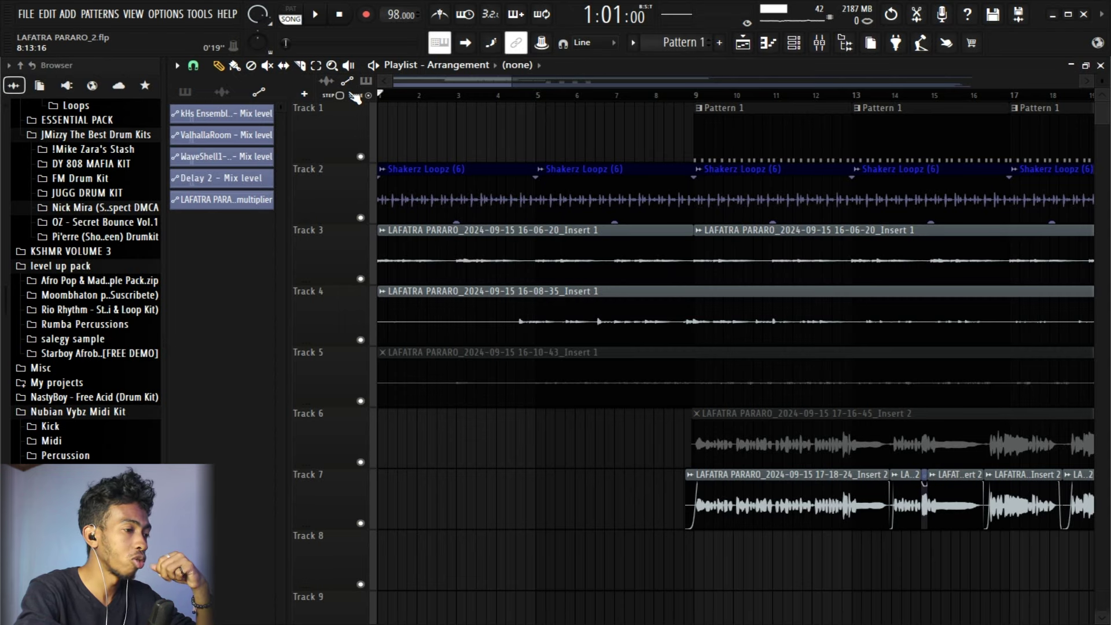
Examine the vocal clips on Tracks 6 to 8 and the automation clips on the lower playlist tracks.
scroll(953, 304, up, 6)
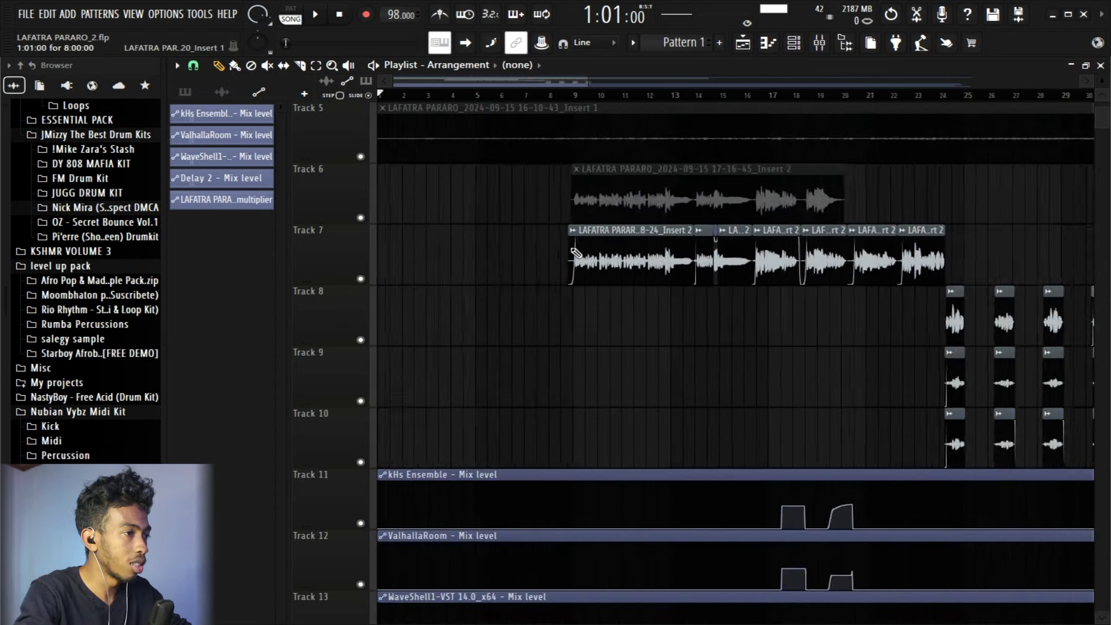
scroll(573, 239, up, 5)
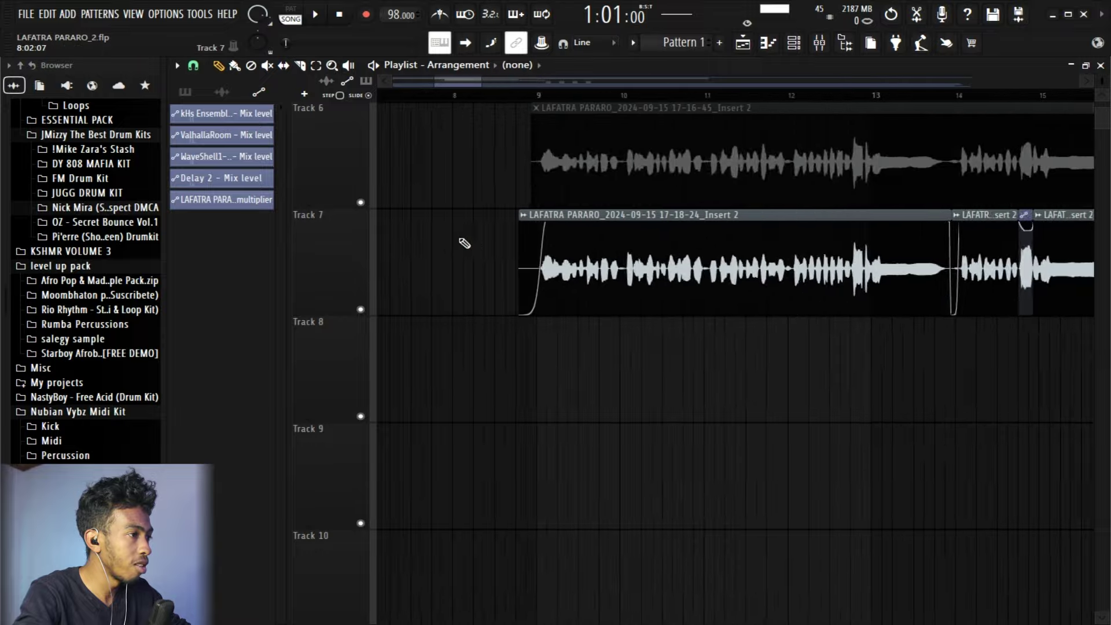
scroll(537, 236, down, 3)
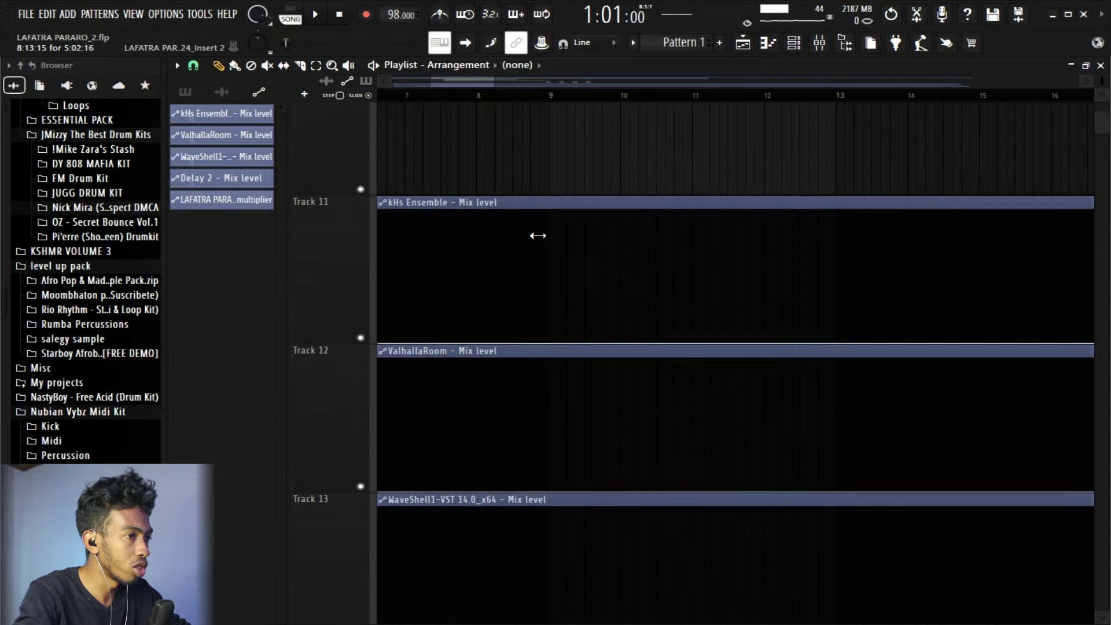
scroll(589, 244, down, 3)
scroll(589, 245, up, 3)
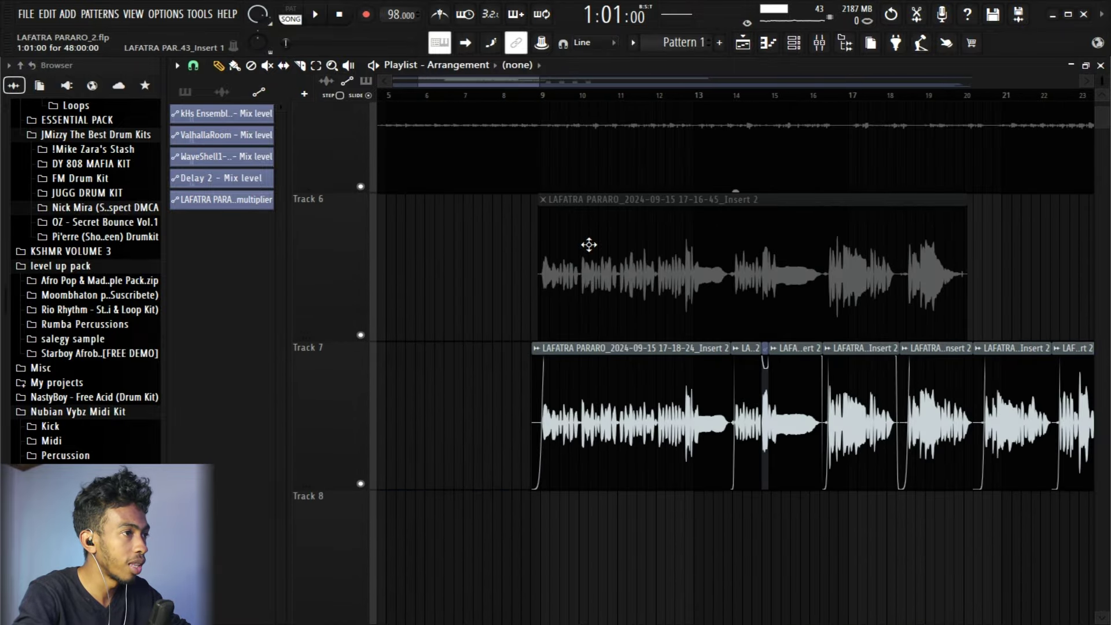
scroll(589, 245, down, 4)
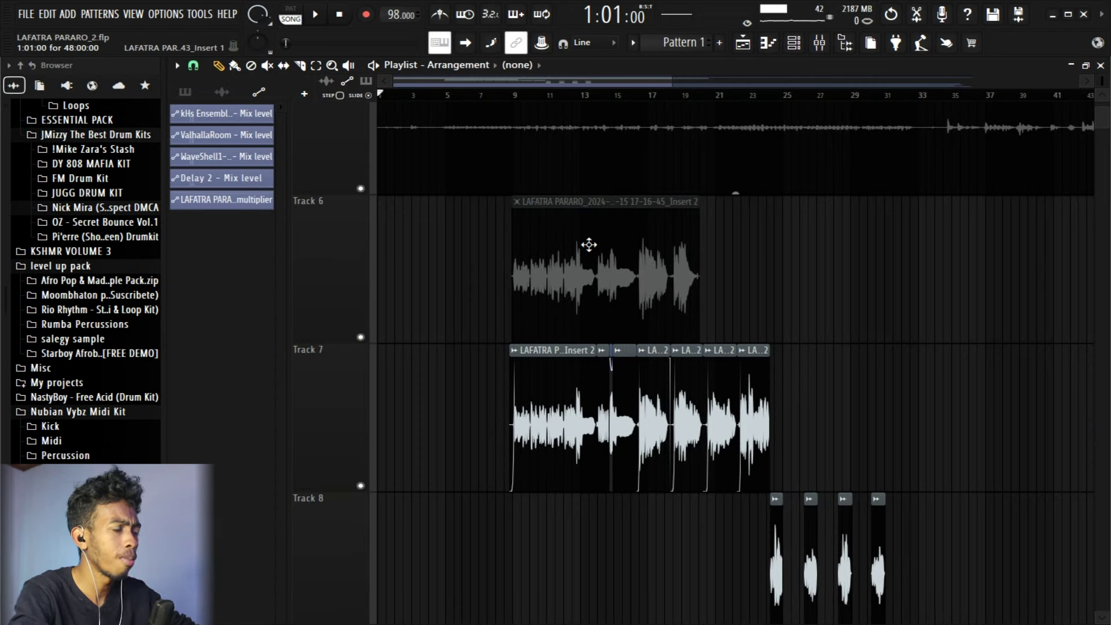
scroll(590, 245, up, 3)
scroll(577, 324, down, 2)
Enable the F6-RTA effect in the first slot of the LEAD mixer track and audition the vocal.
click(821, 44)
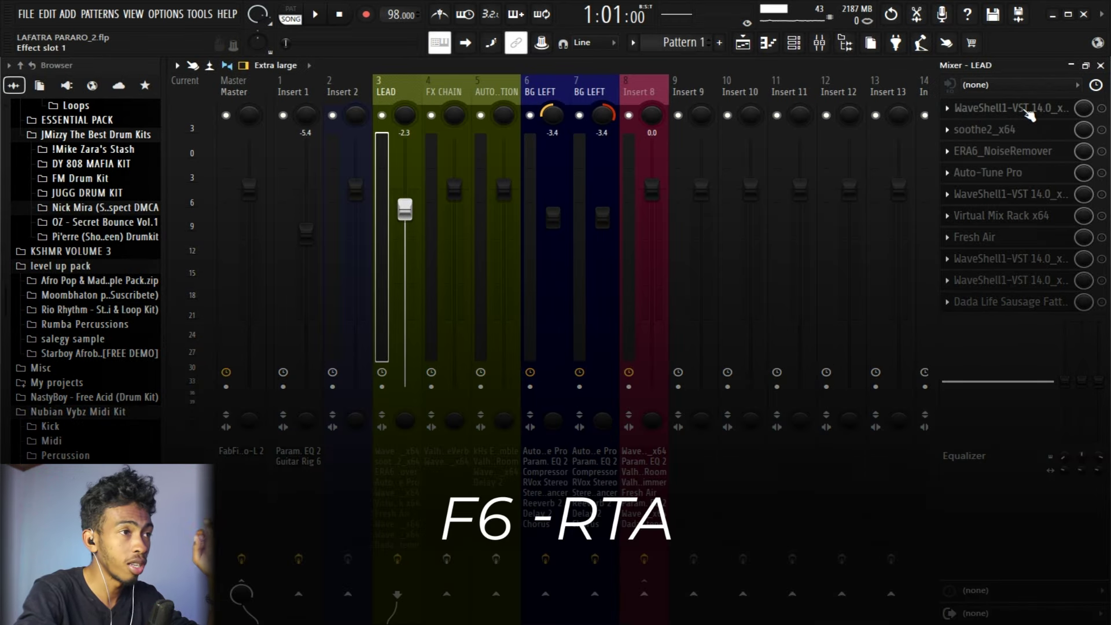
click(1030, 114)
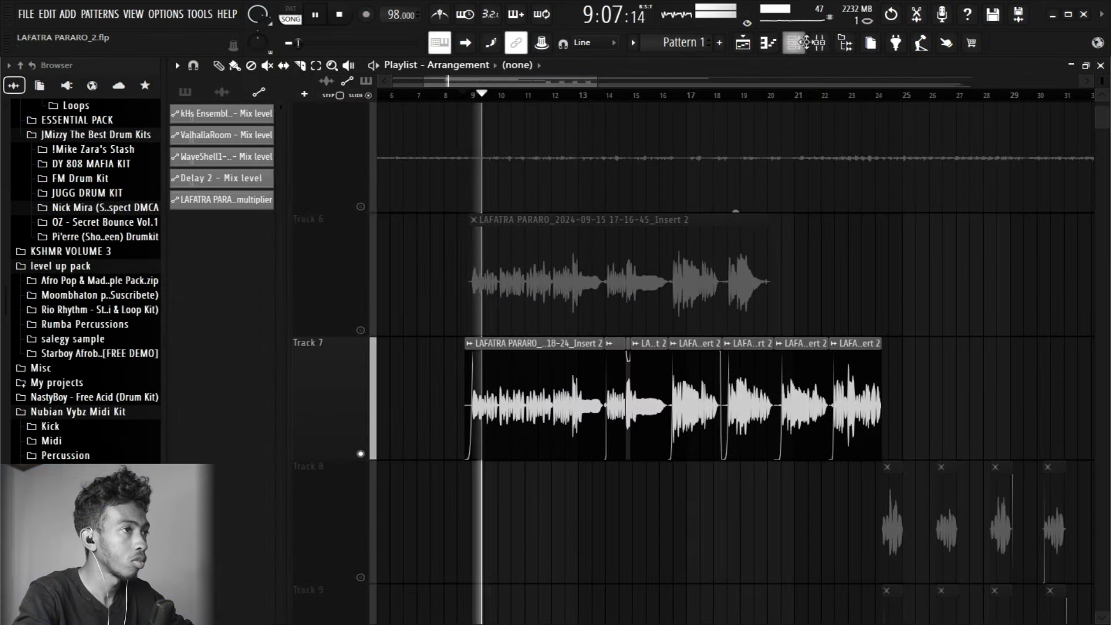
click(808, 43)
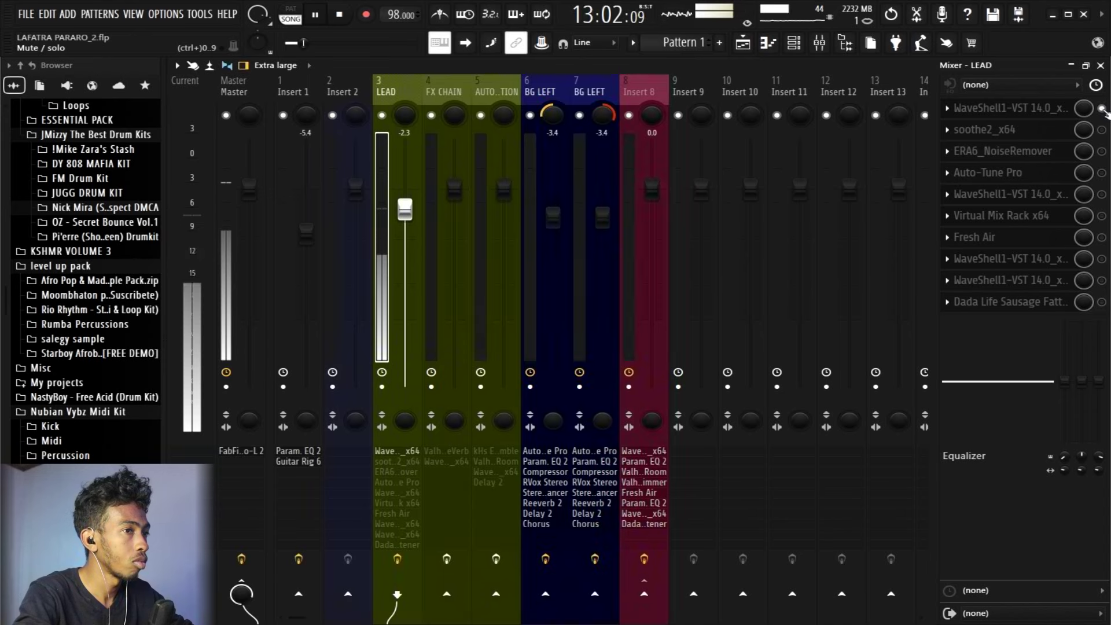
key(space)
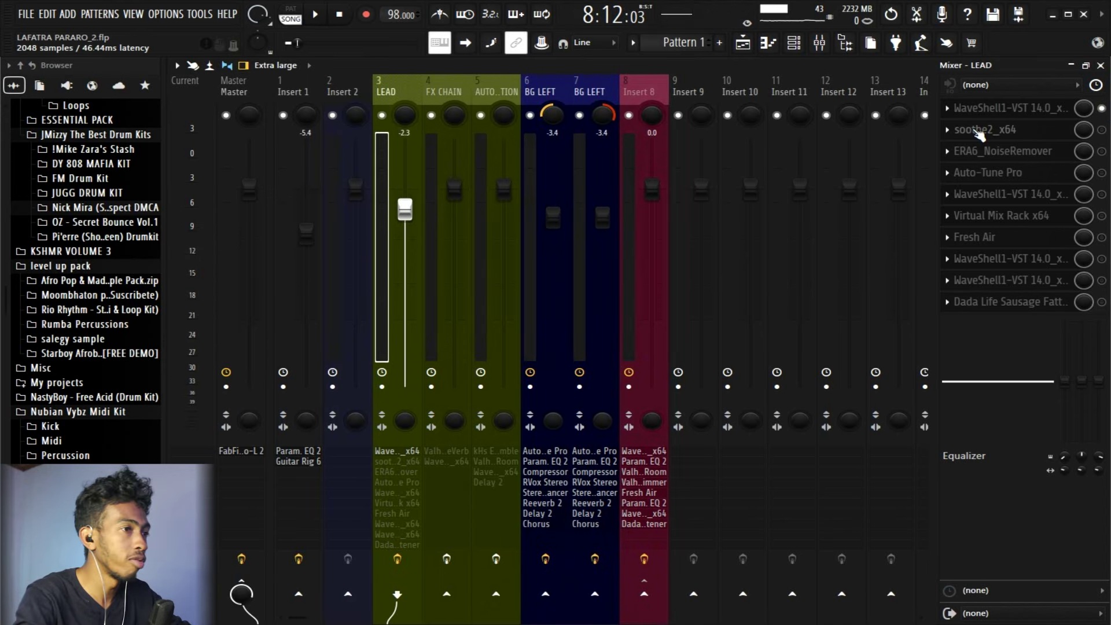
Enable soothe2 on the LEAD mixer track, comparing the playing vocal with the effect off and on.
click(977, 131)
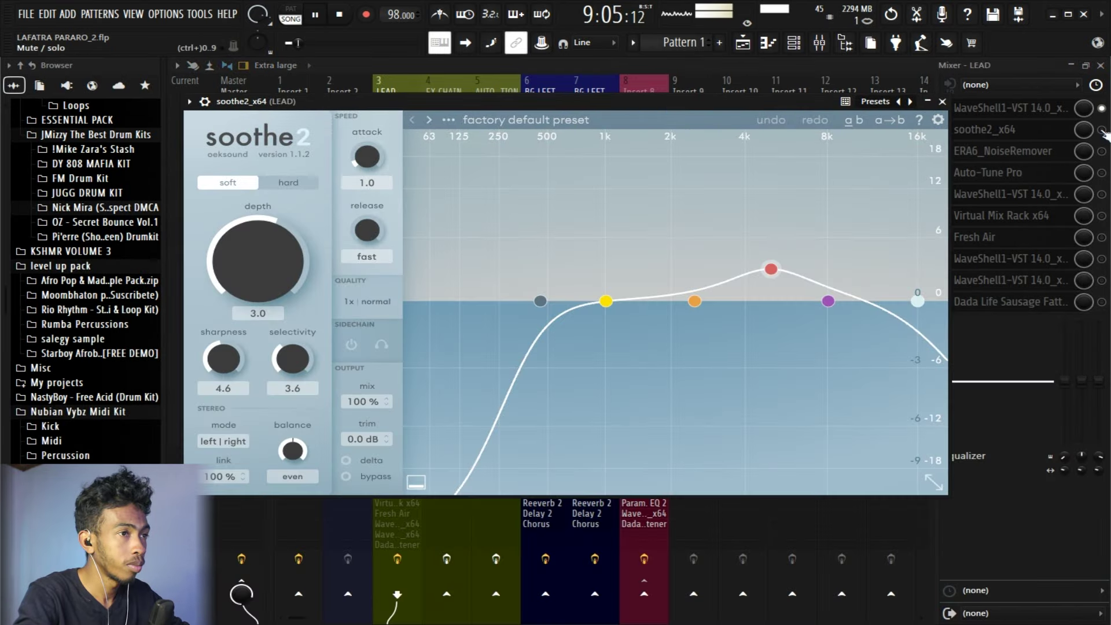
click(1053, 136)
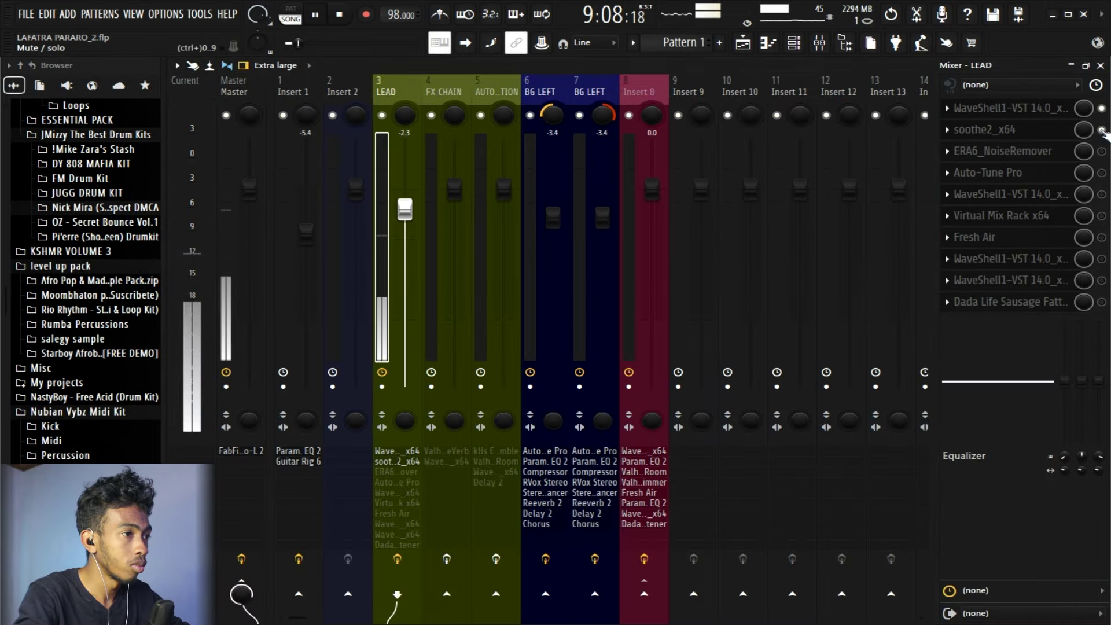
click(1052, 138)
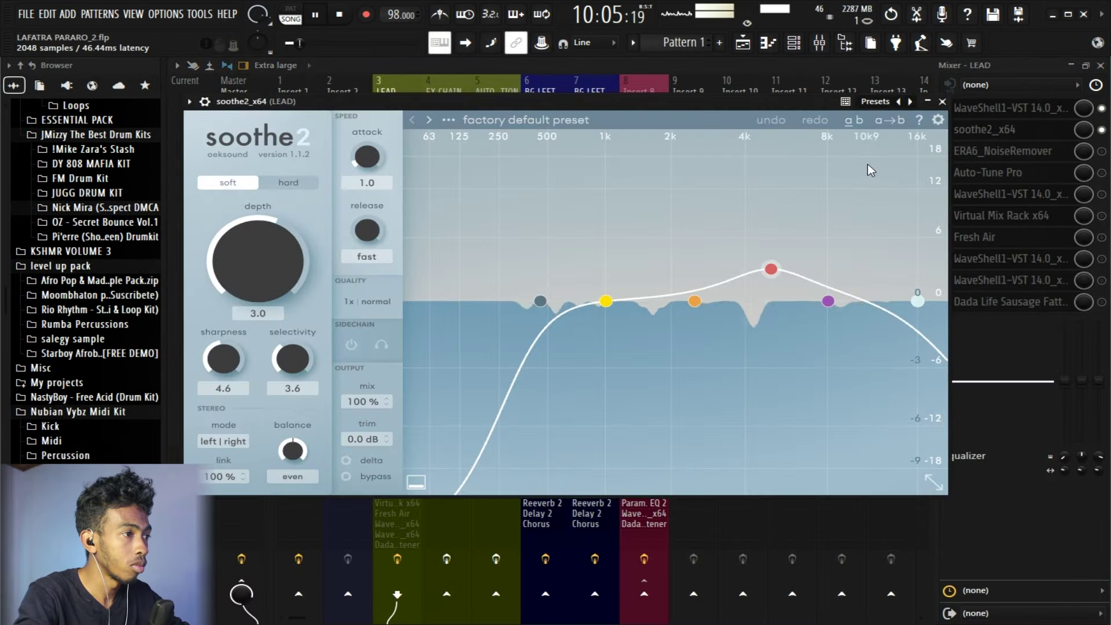
Set the soothe2 depth to 2.1, compare the vocal with and without the effect, and close the plugin.
mouse_move(273, 263)
mouse_down()
mouse_move(273, 283)
mouse_move(274, 263)
mouse_up()
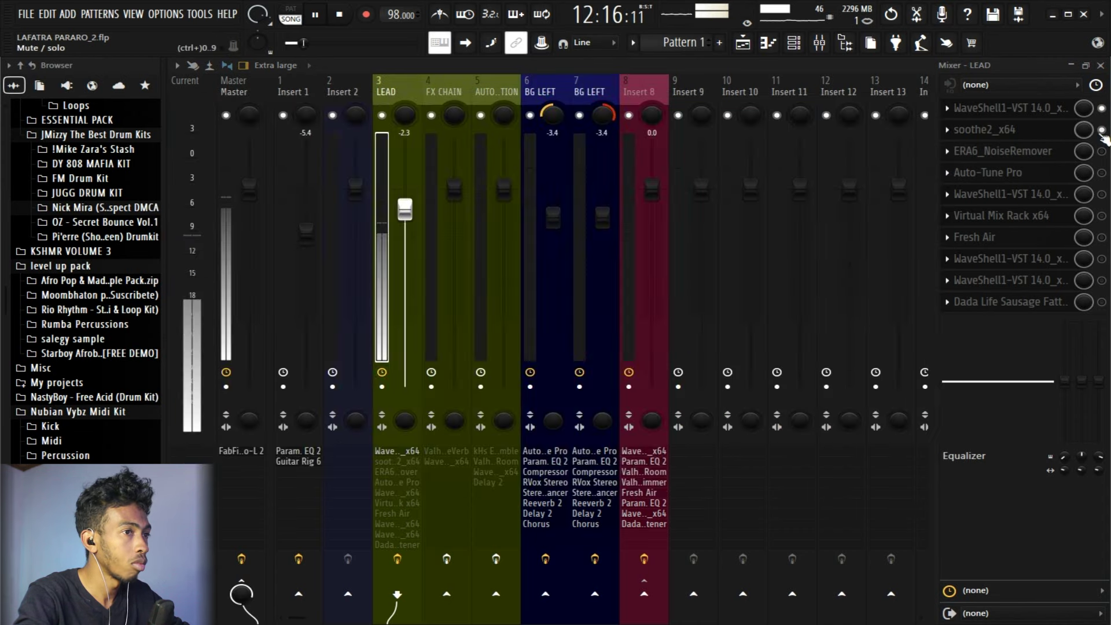
click(996, 130)
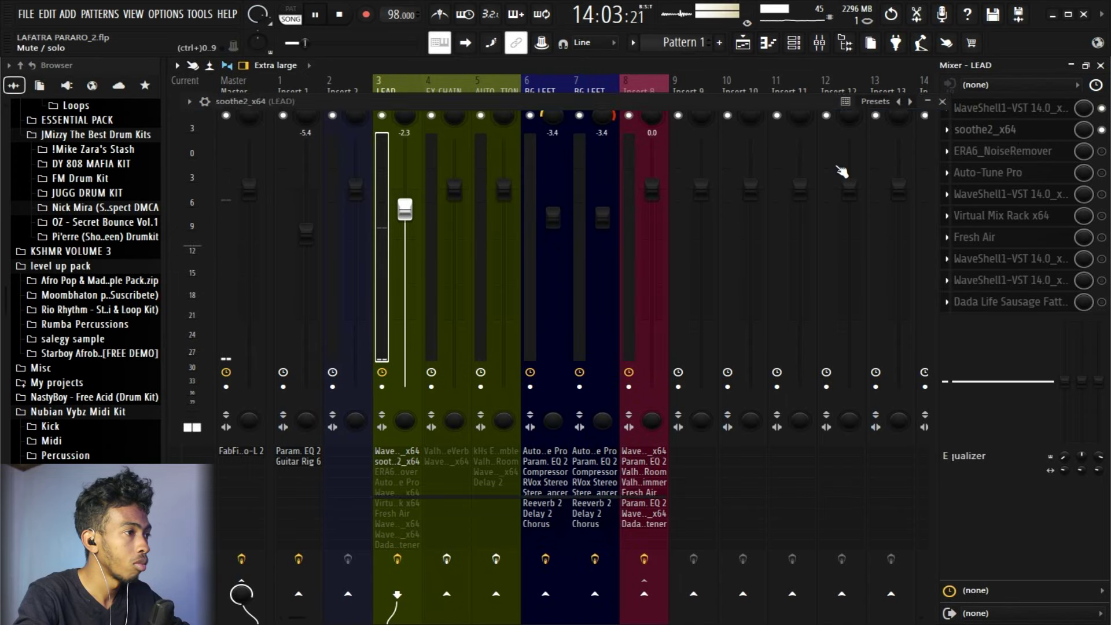
click(995, 130)
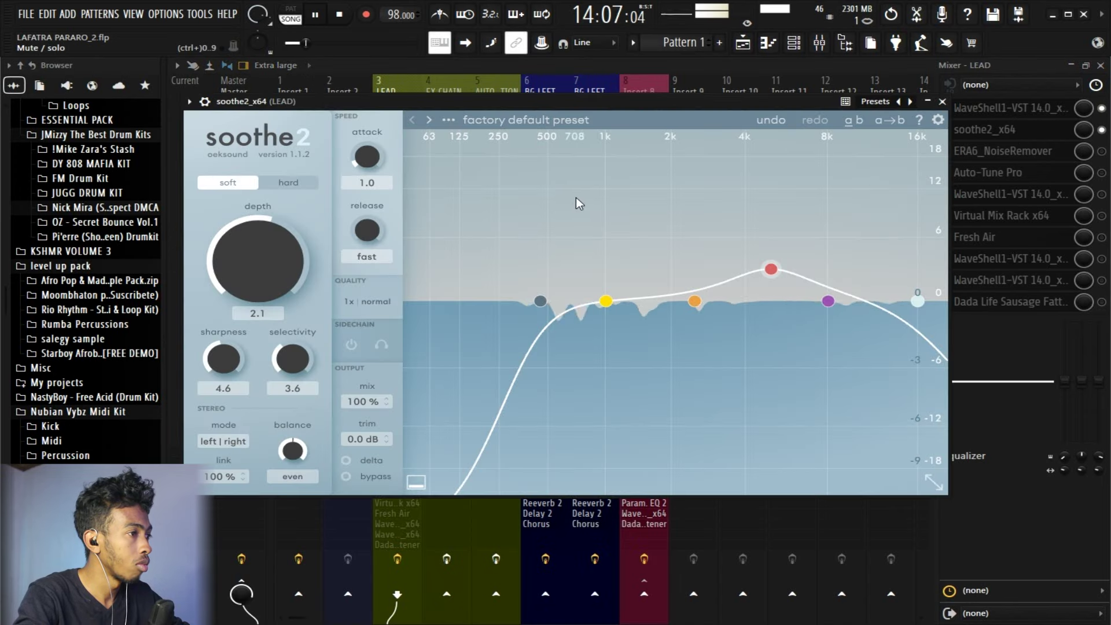
click(942, 102)
key(space)
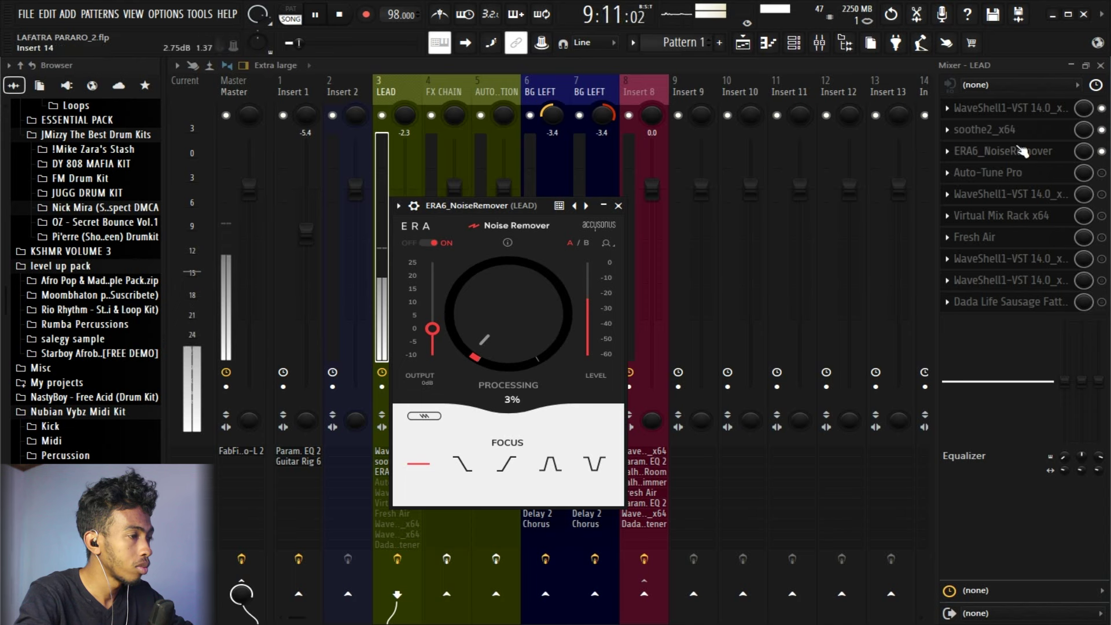
Compare the LEAD vocal with ERA6_NoiseRemover off and on, keeping the effect enabled.
click(1101, 152)
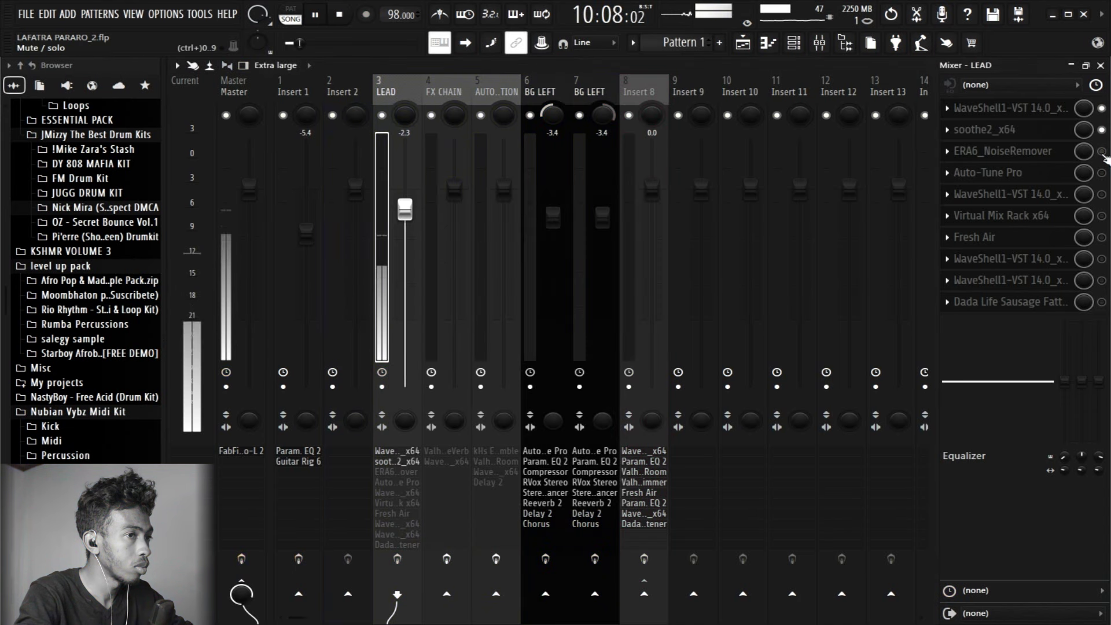
click(1102, 151)
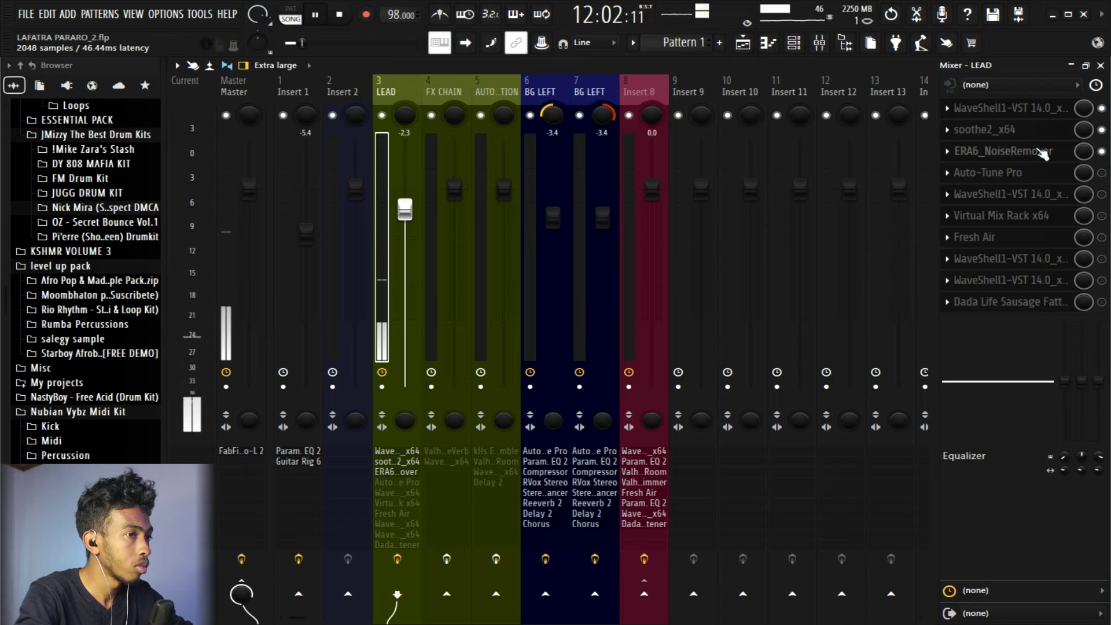
click(1044, 152)
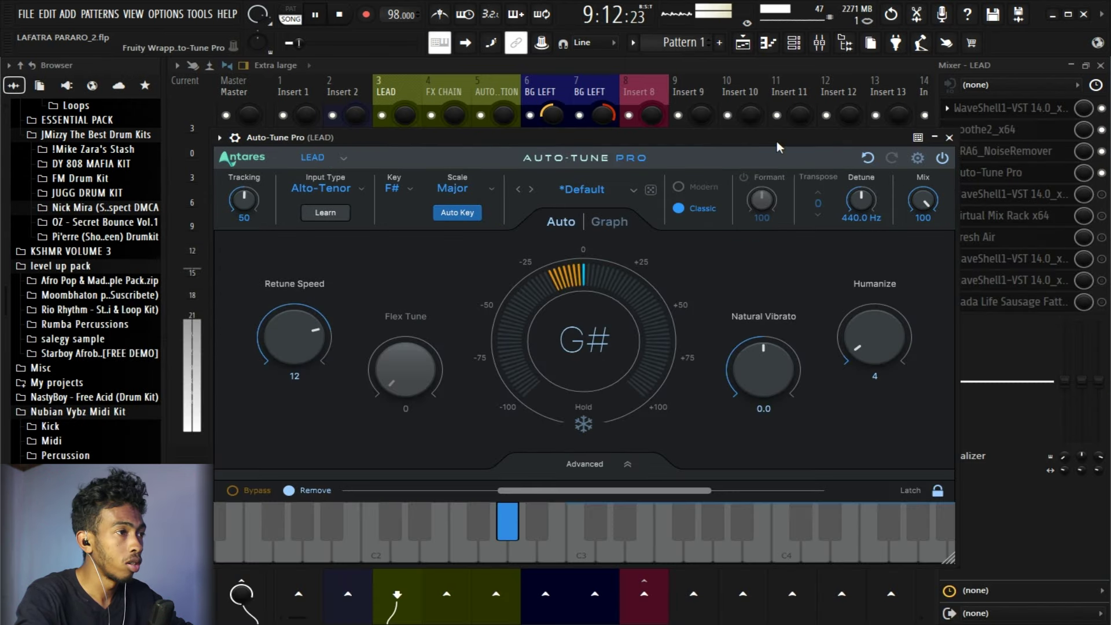
Close Auto-Tune Pro and compare the LEAD vocal with it off and on, keeping it enabled.
key(Escape)
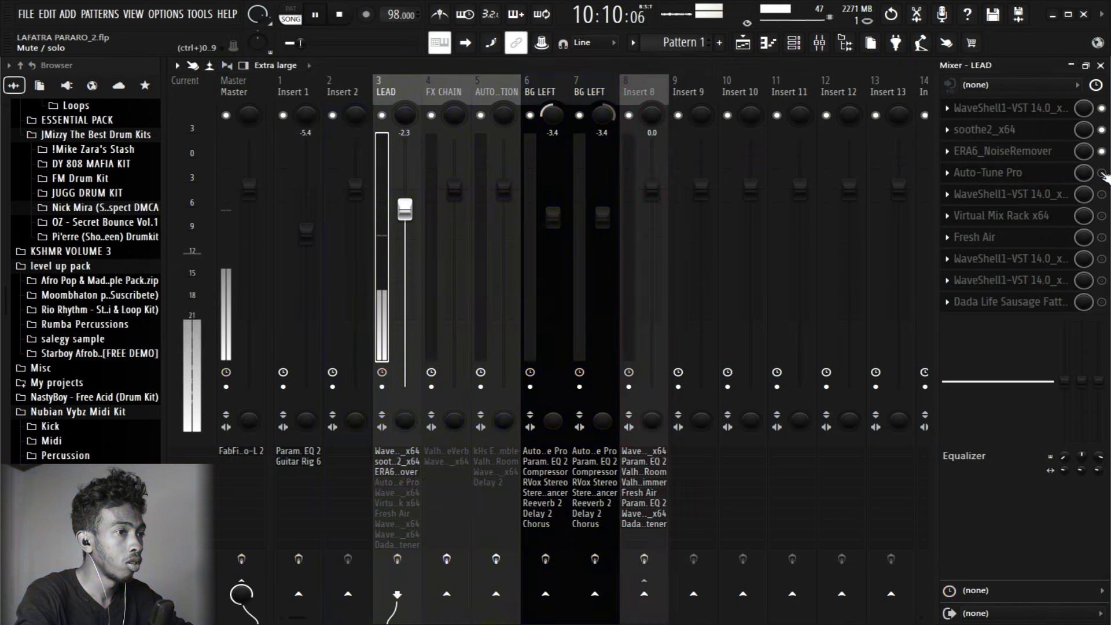
click(1102, 173)
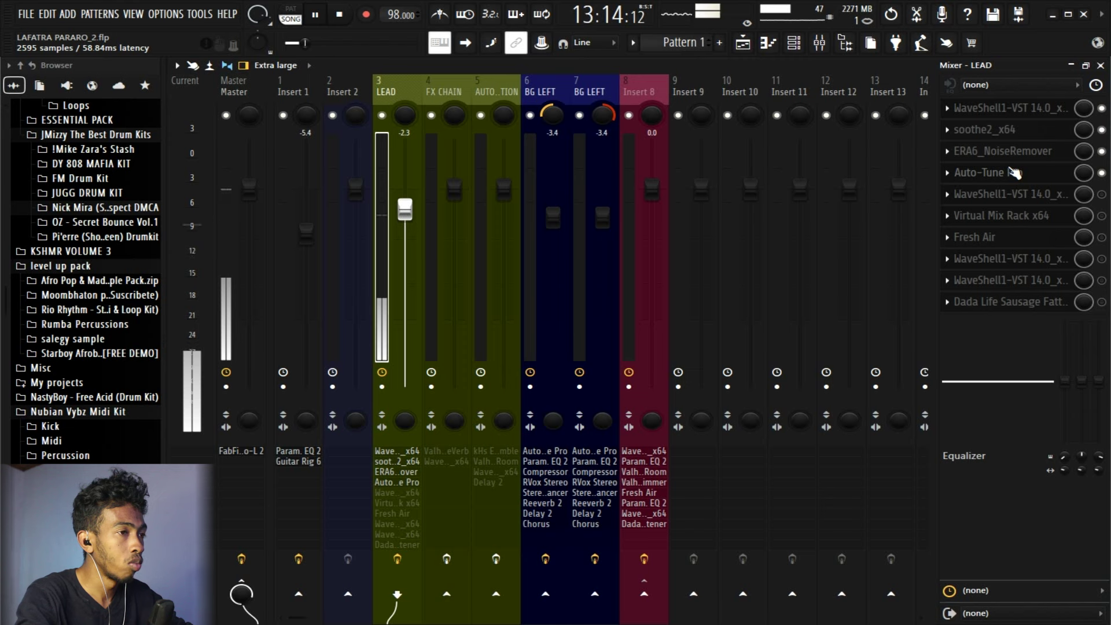
key(space)
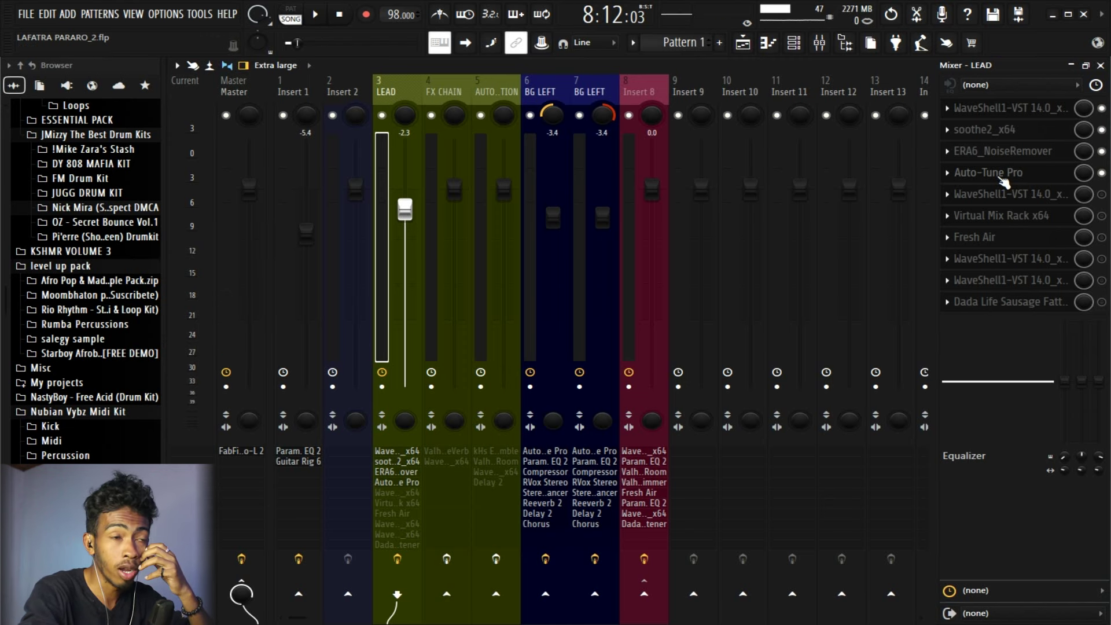
Open the Solid State Logic E-Channel on LEAD, enable it, and audition the vocal with it off and on.
click(1036, 194)
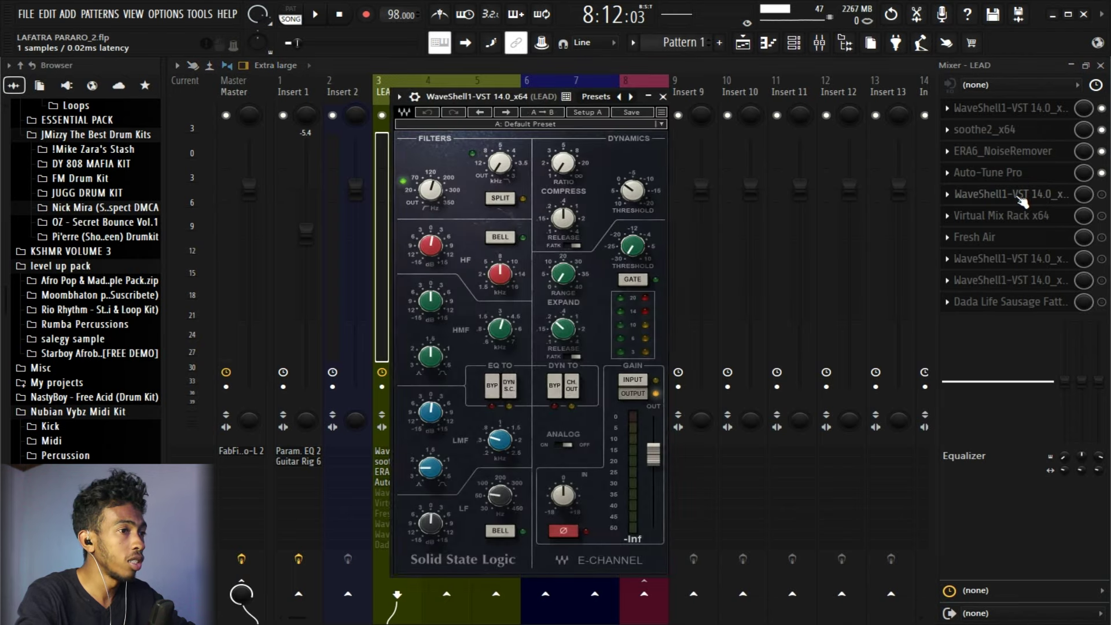
drag(572, 107, 596, 102)
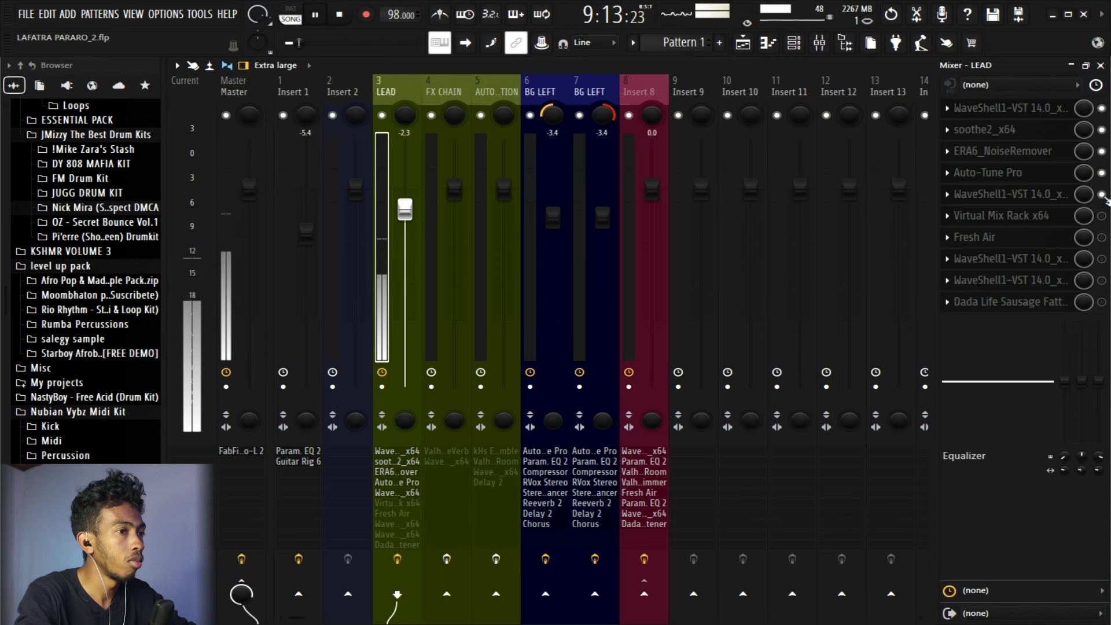
click(1101, 195)
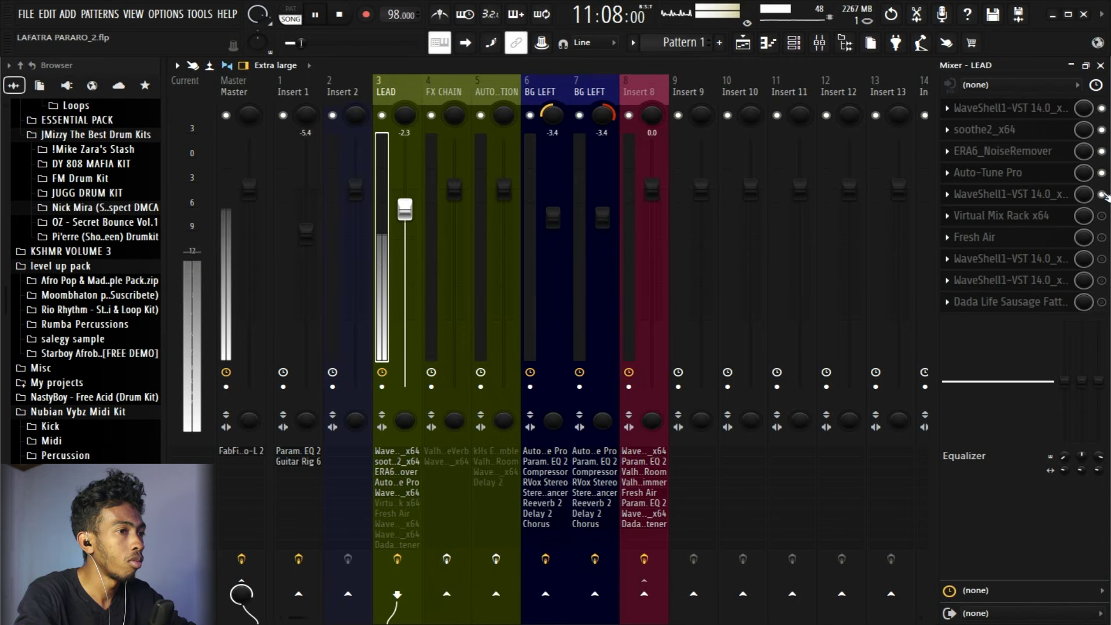
key(space)
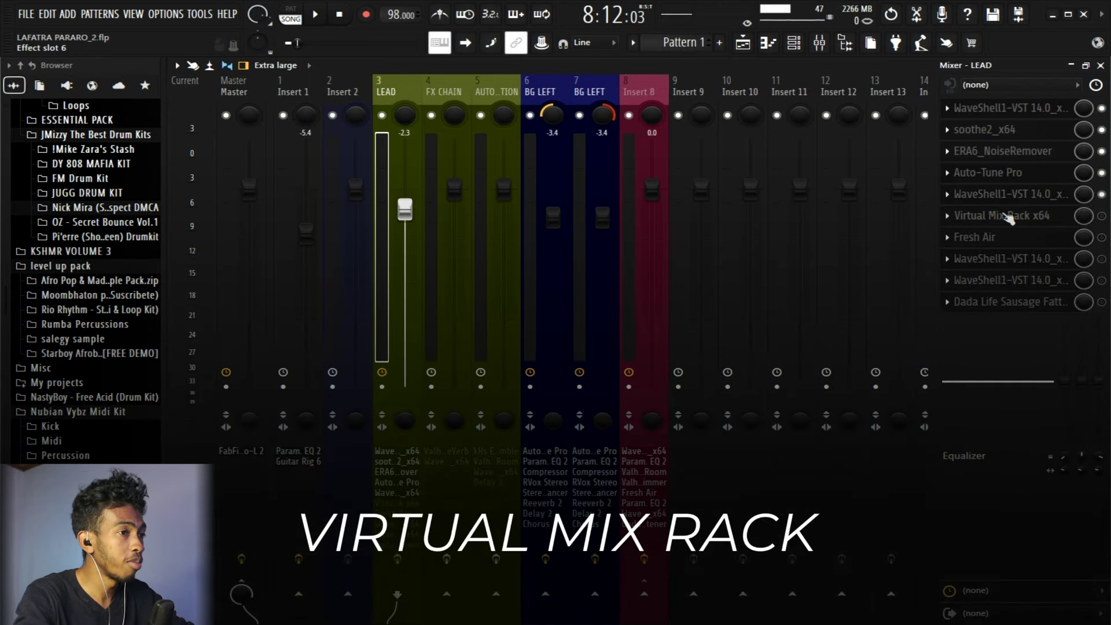
Enable Virtual Mix Rack on LEAD, review its FG-N and Revival modules during playback, and close it.
click(1005, 216)
drag(595, 166, 596, 120)
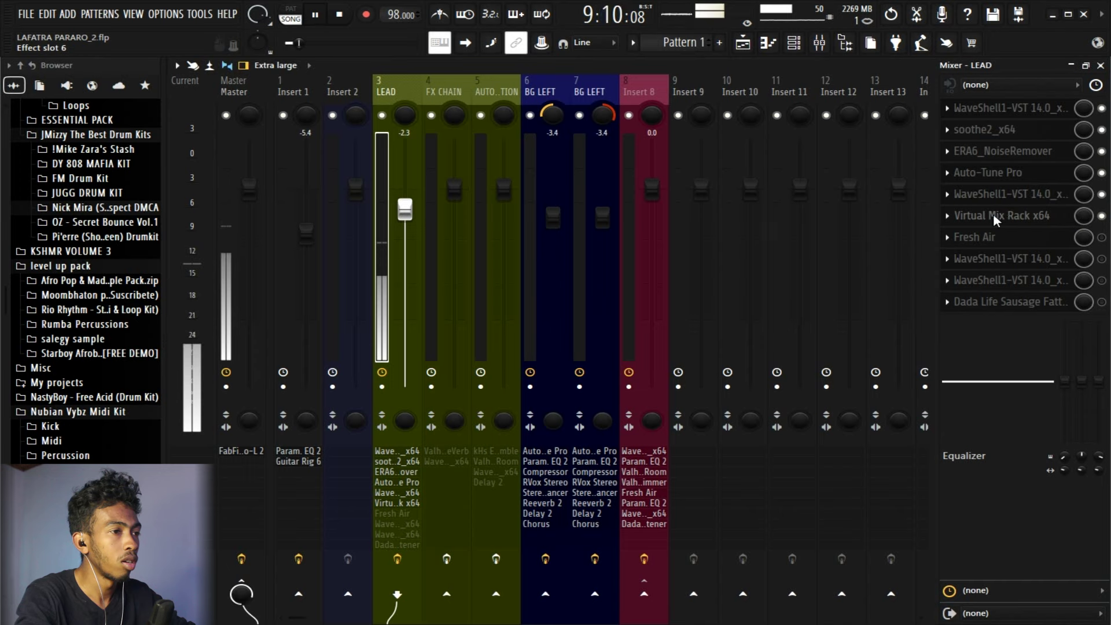
click(993, 215)
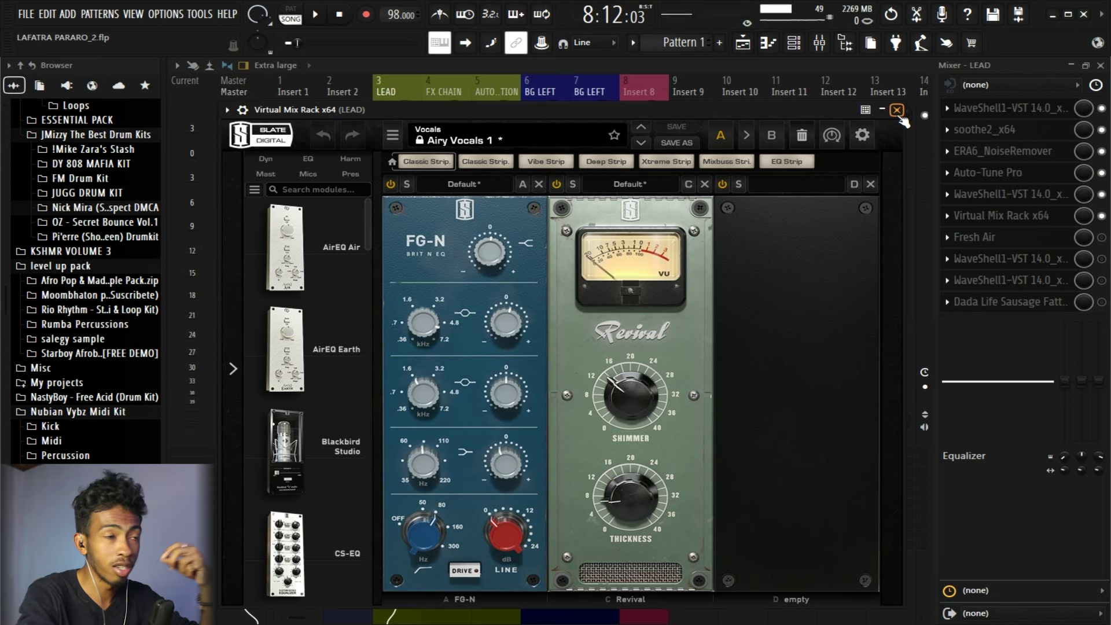
click(898, 110)
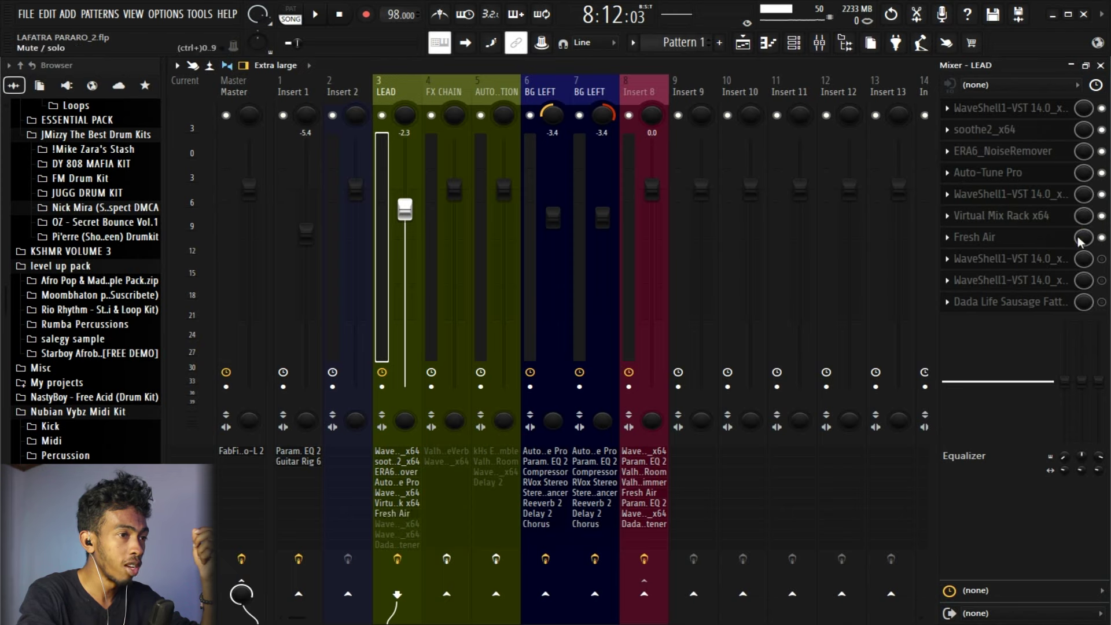
Open Fresh Air on LEAD, compare the vocal with its power off and on, and close it.
click(1030, 238)
drag(681, 195, 762, 166)
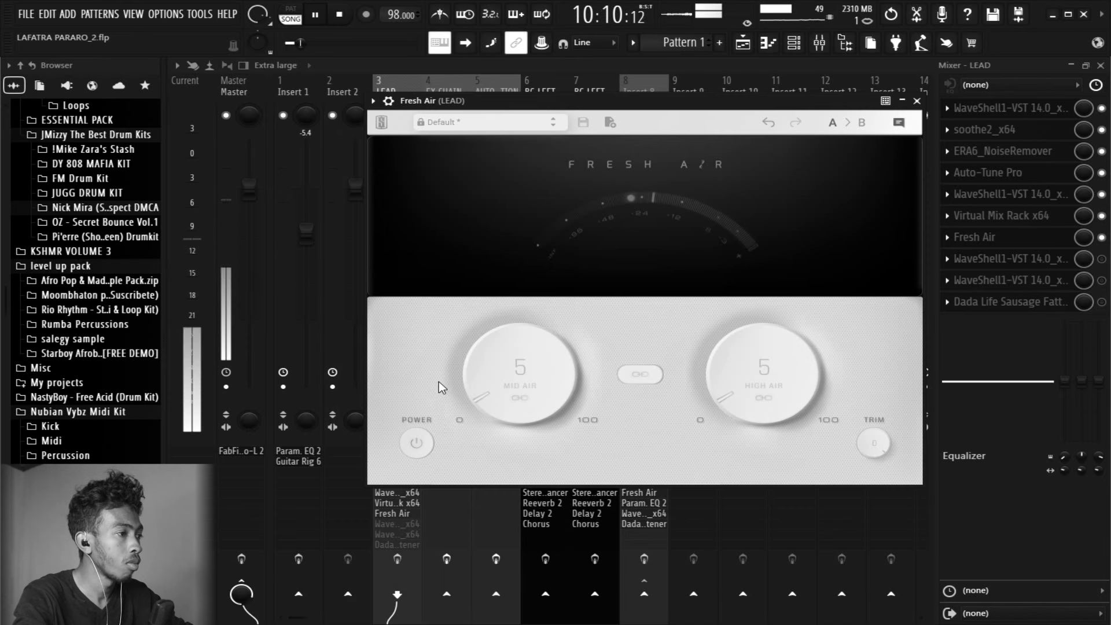
click(418, 444)
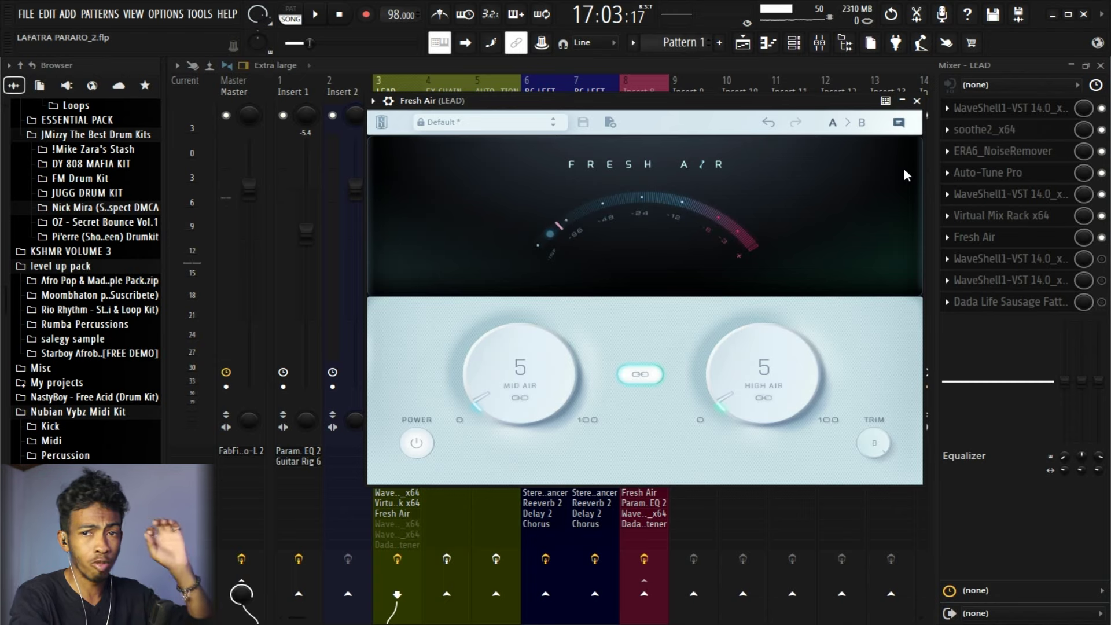
click(916, 100)
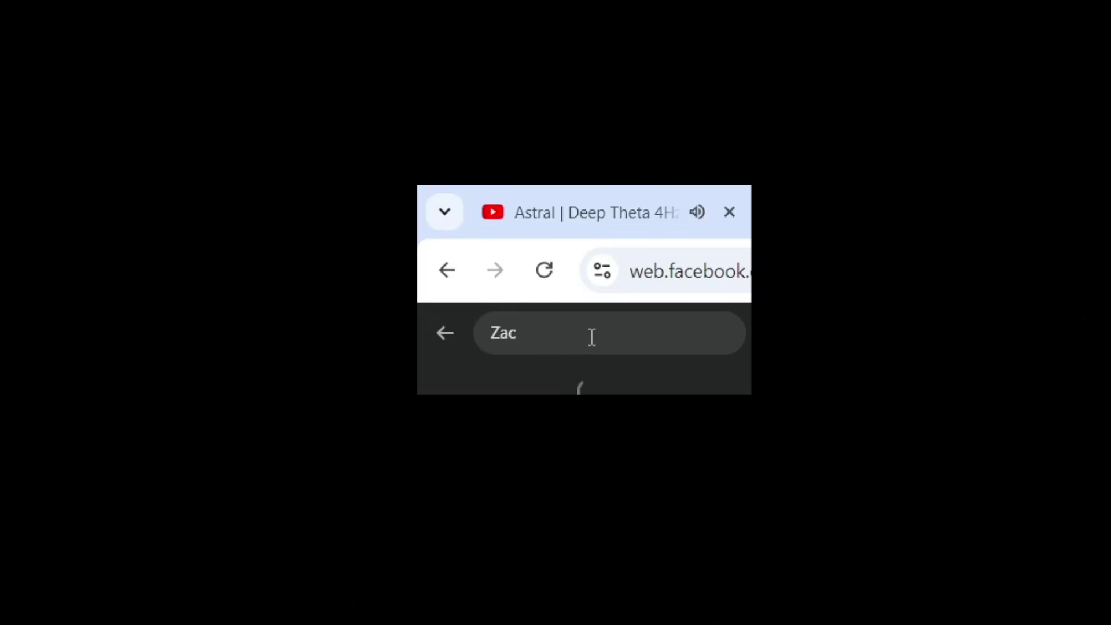
text(Center)
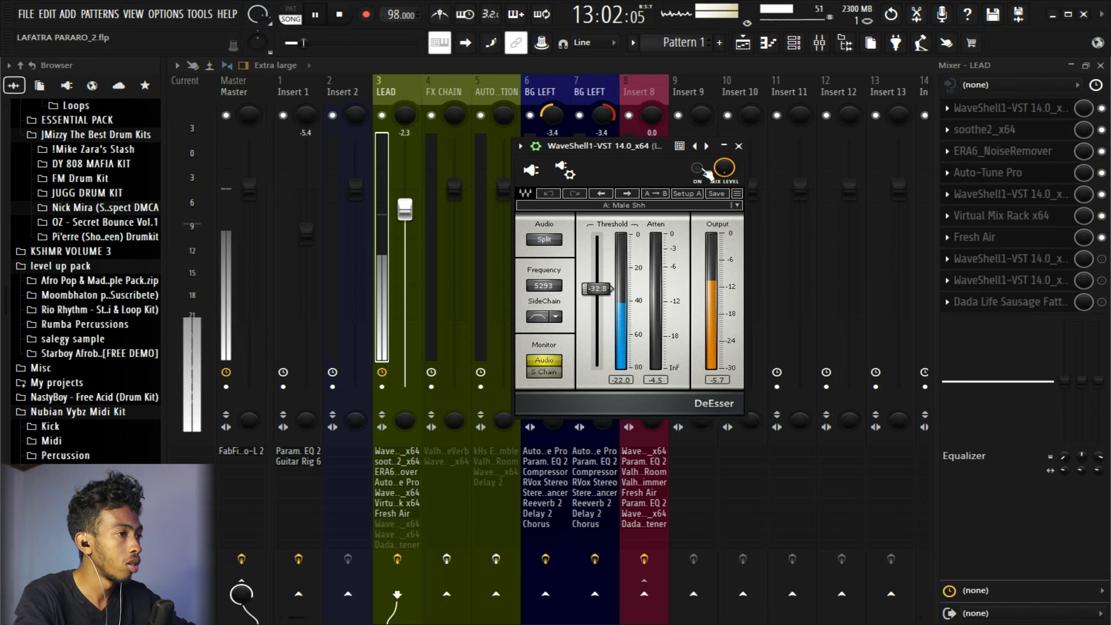
Open the CLA-2A compressor in the ninth LEAD effect slot, enable it, and audition the vocal.
click(1006, 281)
key(space)
click(1005, 282)
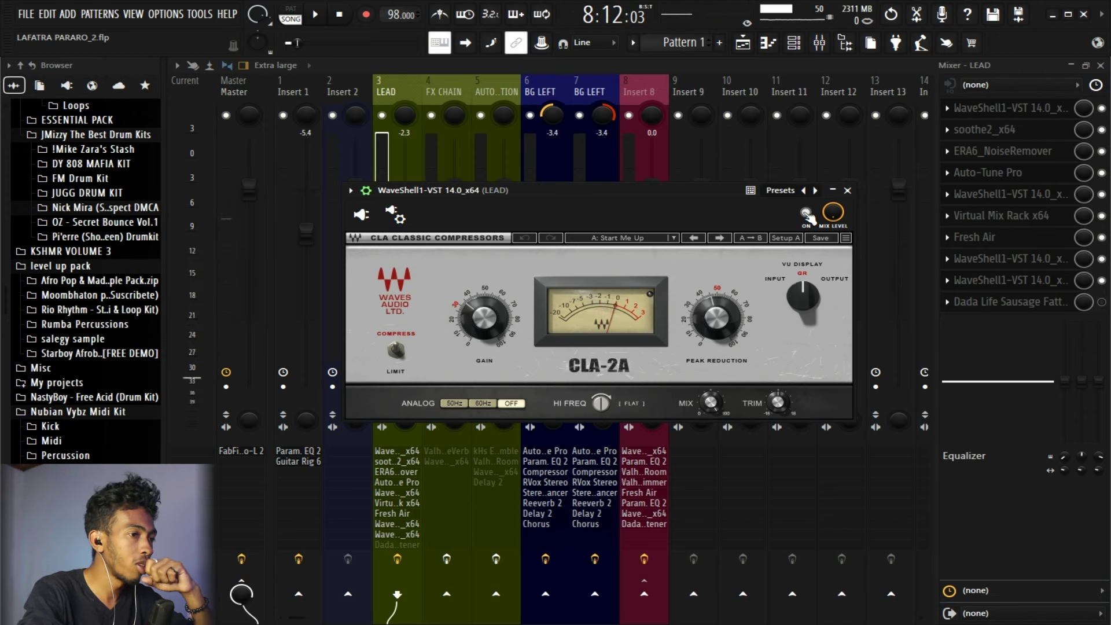
Open Dada Life Sausage Fattener on LEAD, compare the vocal with it off and on, and close it enabled.
click(998, 302)
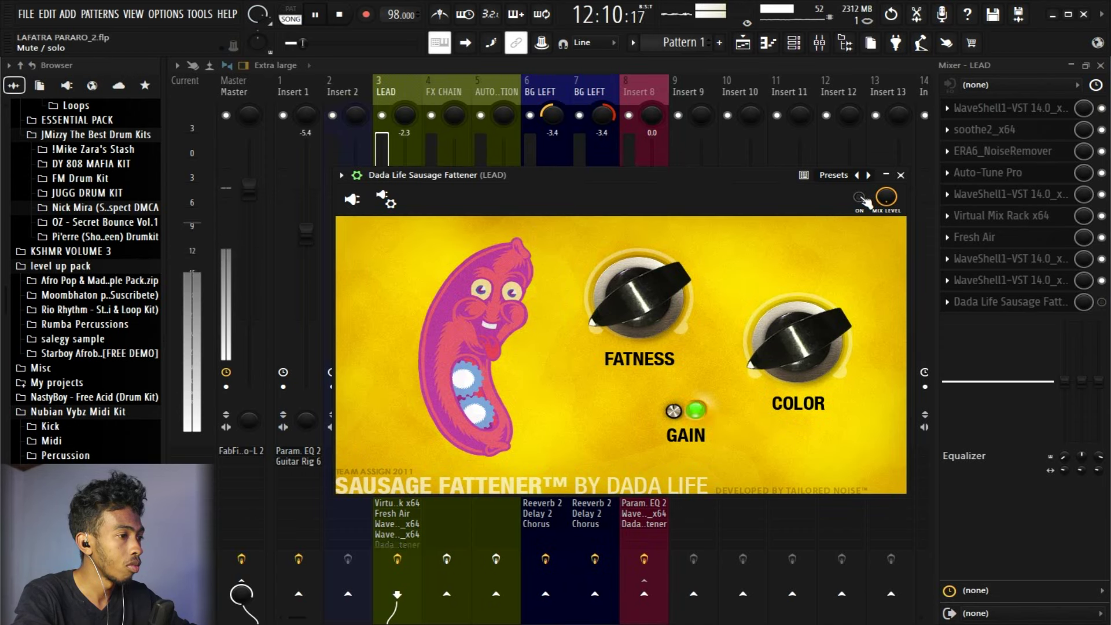
click(861, 198)
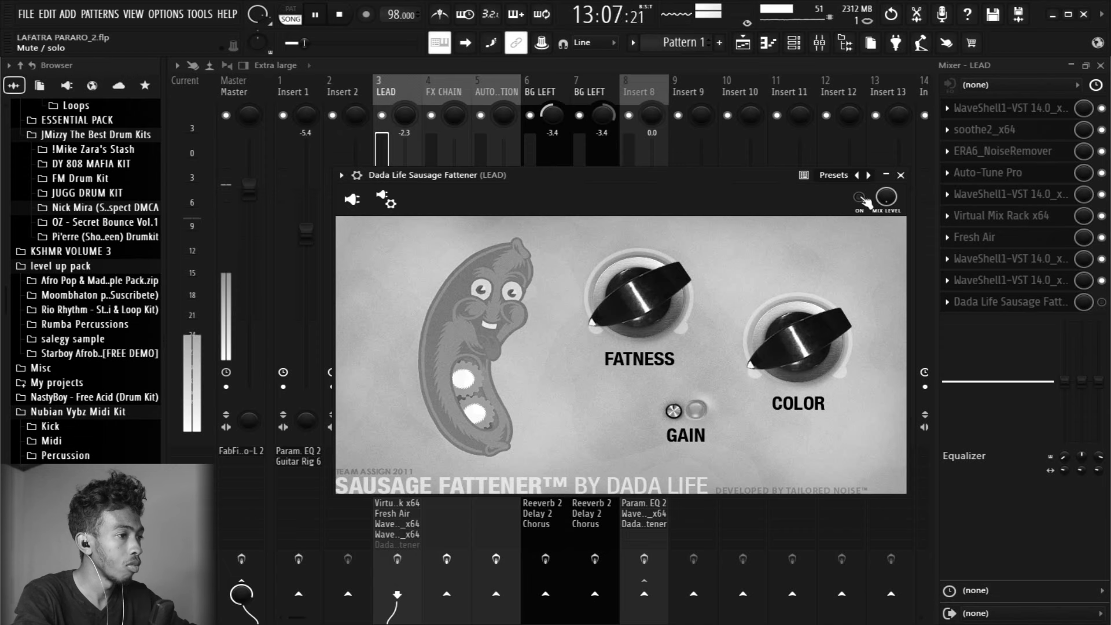
click(861, 198)
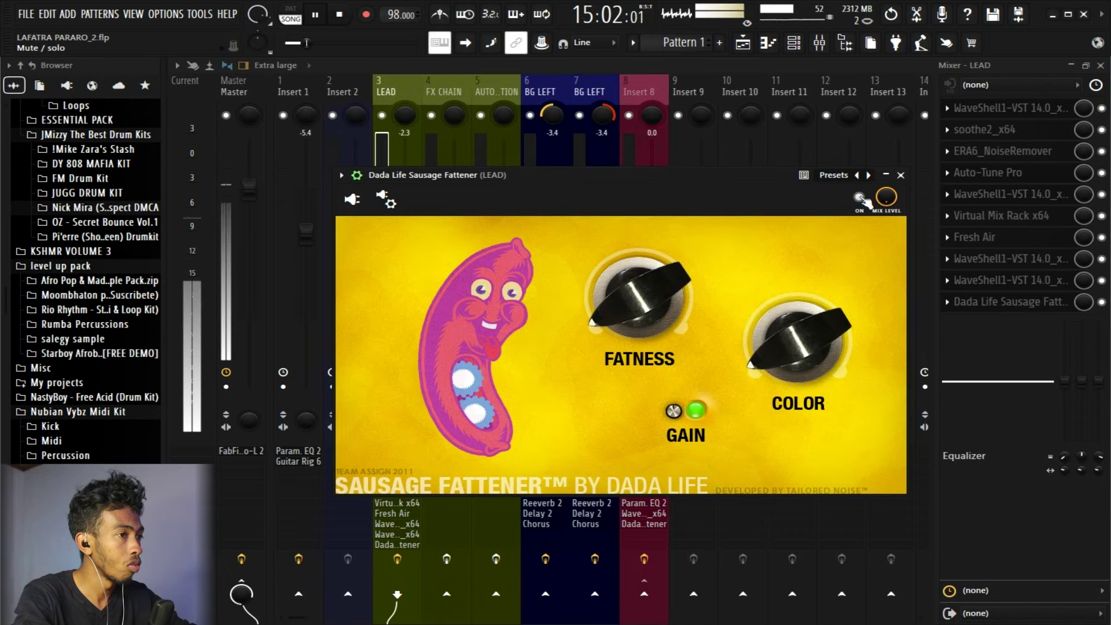
click(901, 175)
key(space)
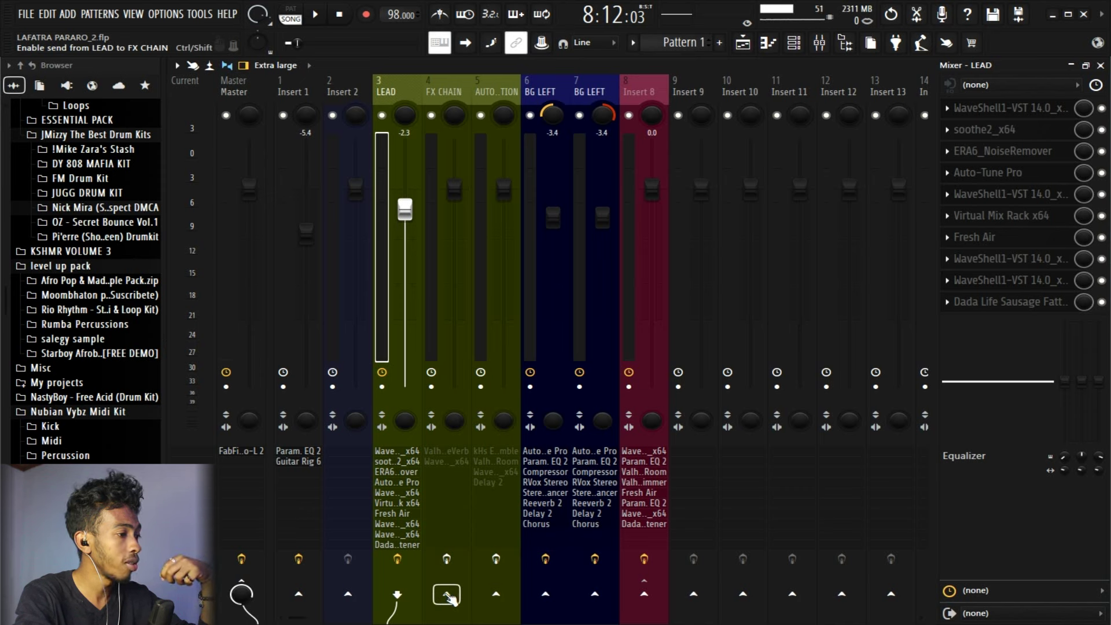
Route LEAD only to the FX CHAIN mixer track and show the FX CHAIN effect slots.
right_click(448, 598)
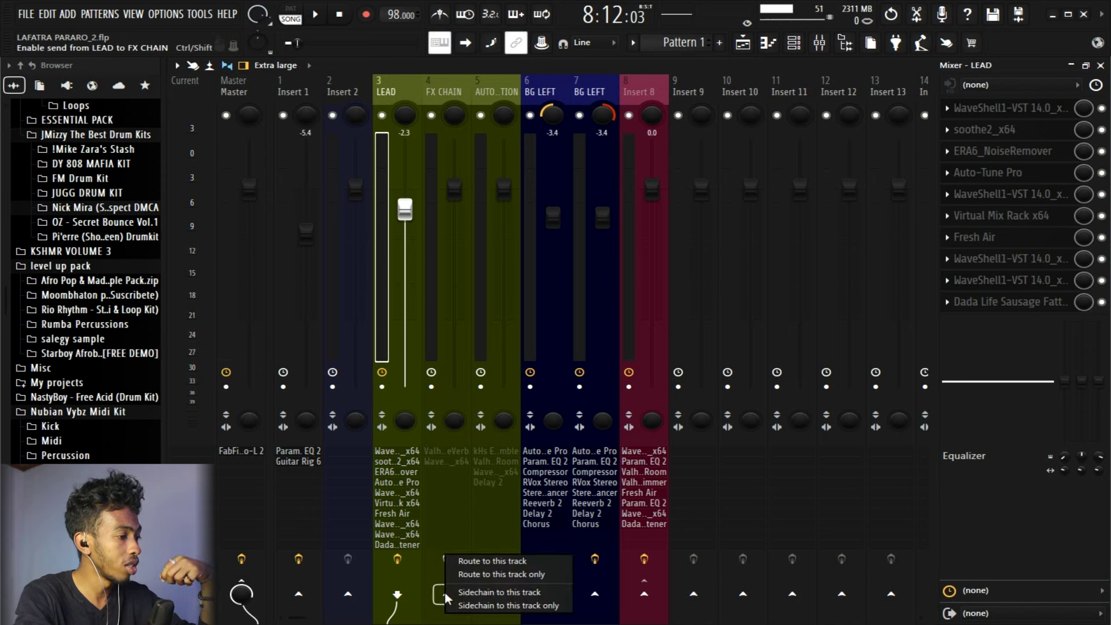
click(501, 574)
click(438, 163)
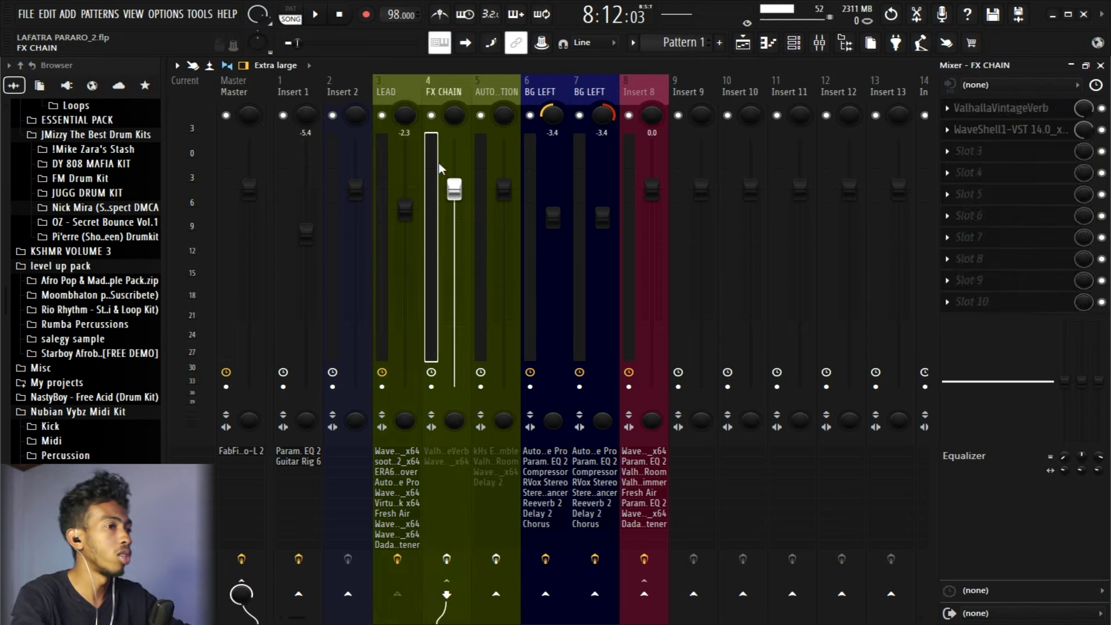
click(1102, 130)
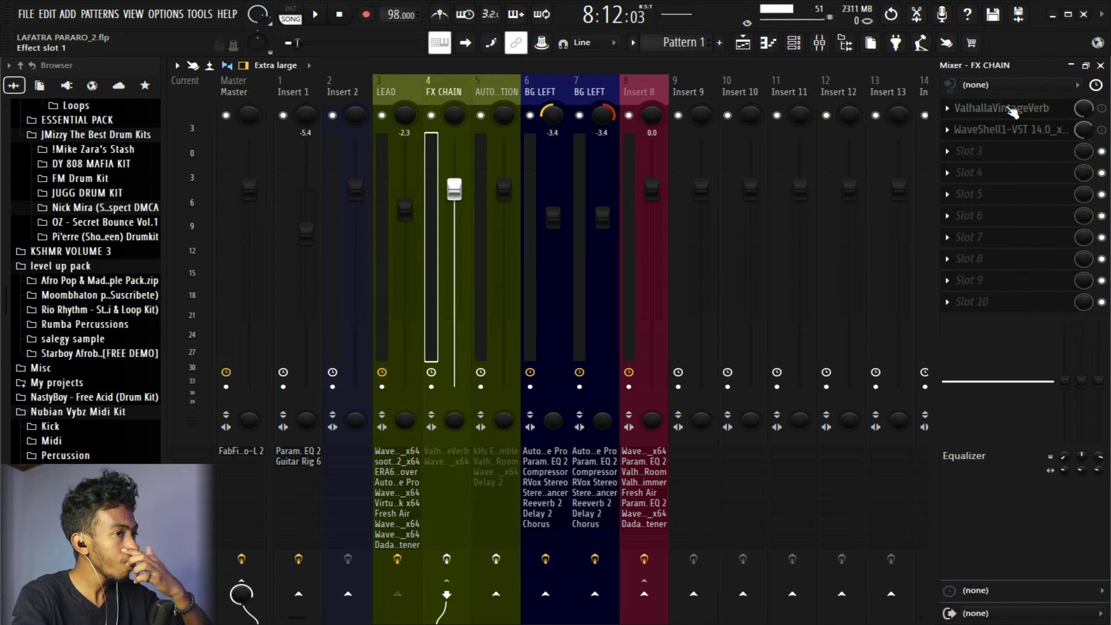
Enable ValhallaVintageVerb on FX CHAIN, audition the vocal, and set the reverb's mix to 17.0 %.
click(1012, 109)
key(space)
drag(693, 146, 744, 147)
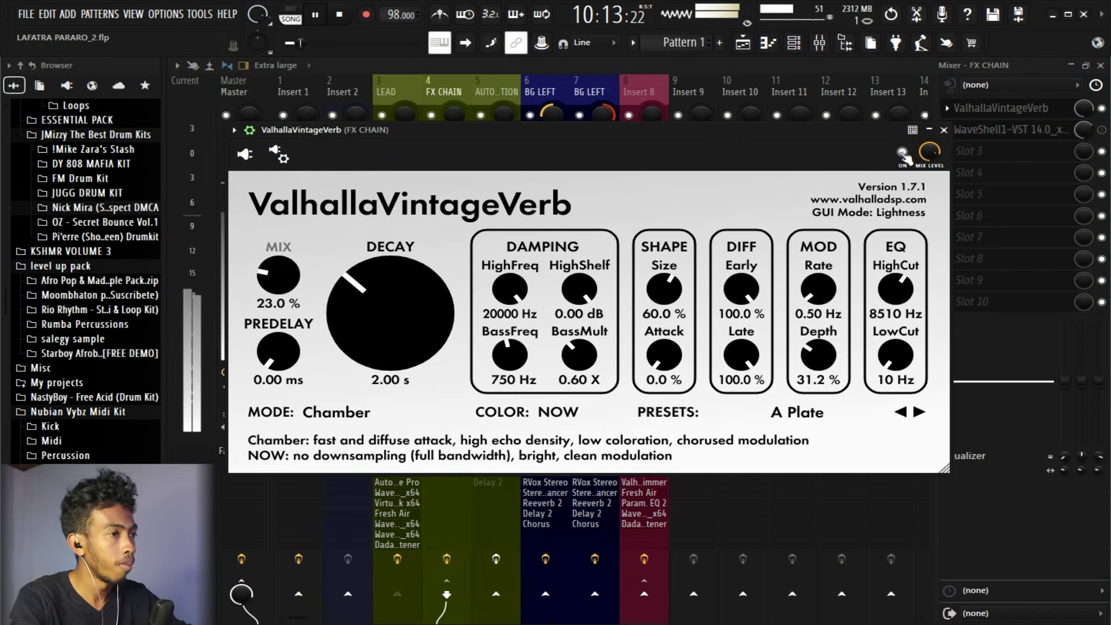
mouse_move(276, 279)
mouse_down()
mouse_move(269, 291)
mouse_move(276, 274)
mouse_up()
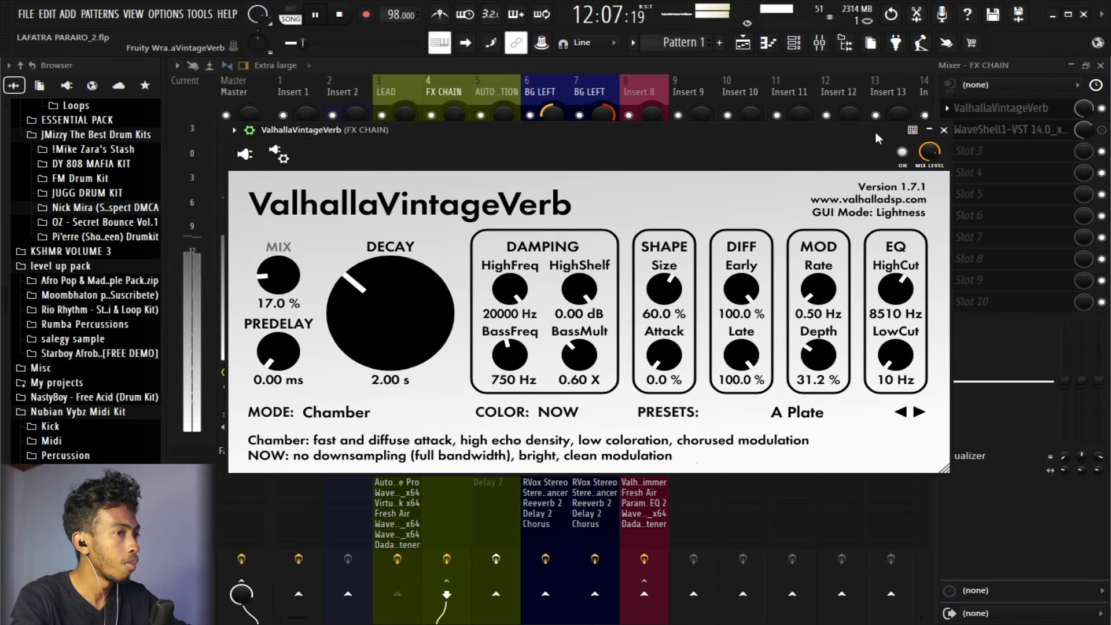
scroll(284, 266, down, 2)
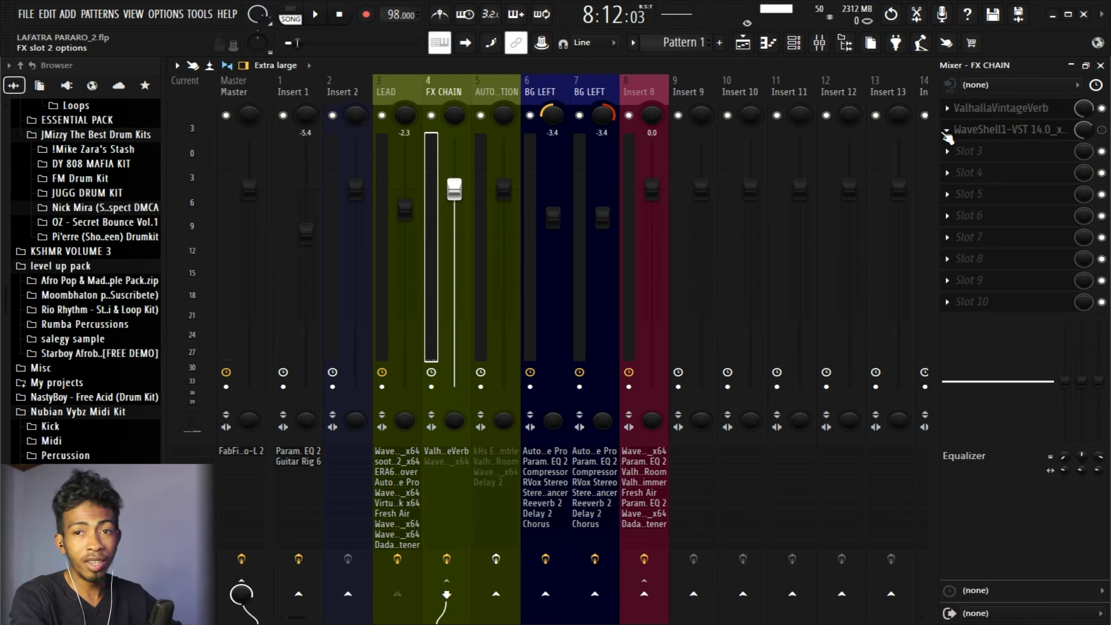
Enable H-Delay on FX CHAIN, set its wrapper mix level to 56% during playback, and go over its LoPass and HiPass filters.
click(999, 131)
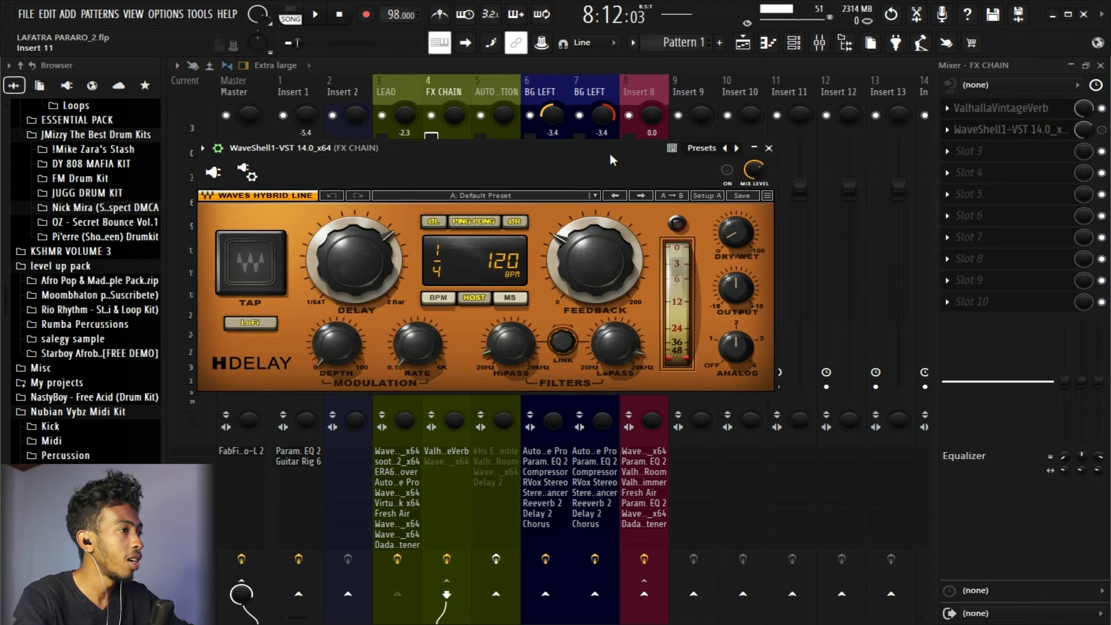
mouse_move(665, 153)
mouse_down()
mouse_move(702, 151)
mouse_move(679, 151)
mouse_up()
key(space)
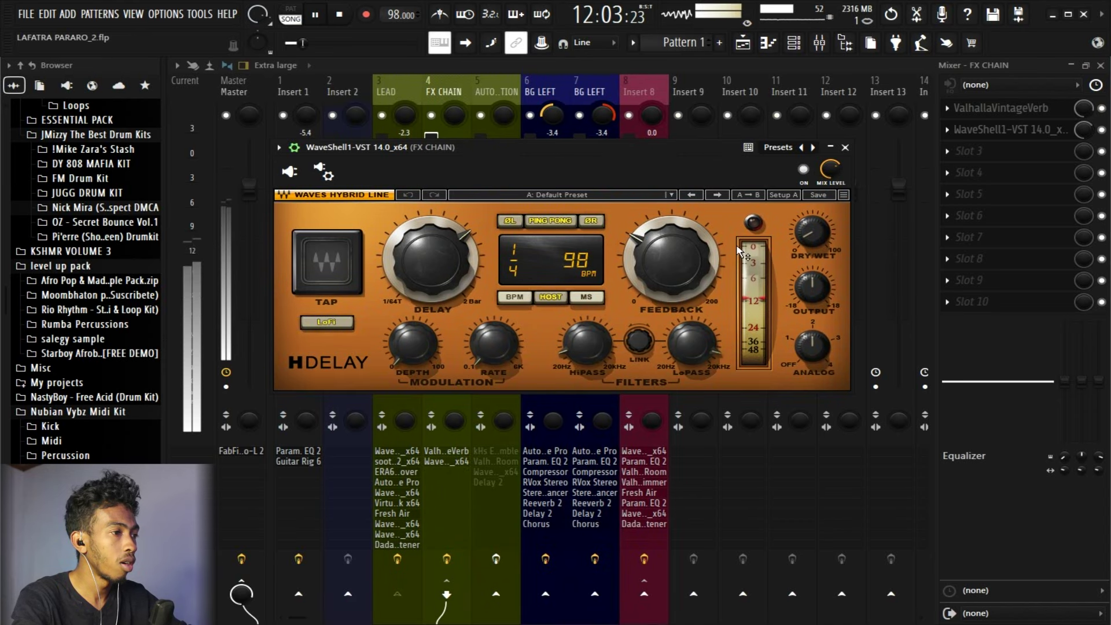
drag(830, 169, 832, 175)
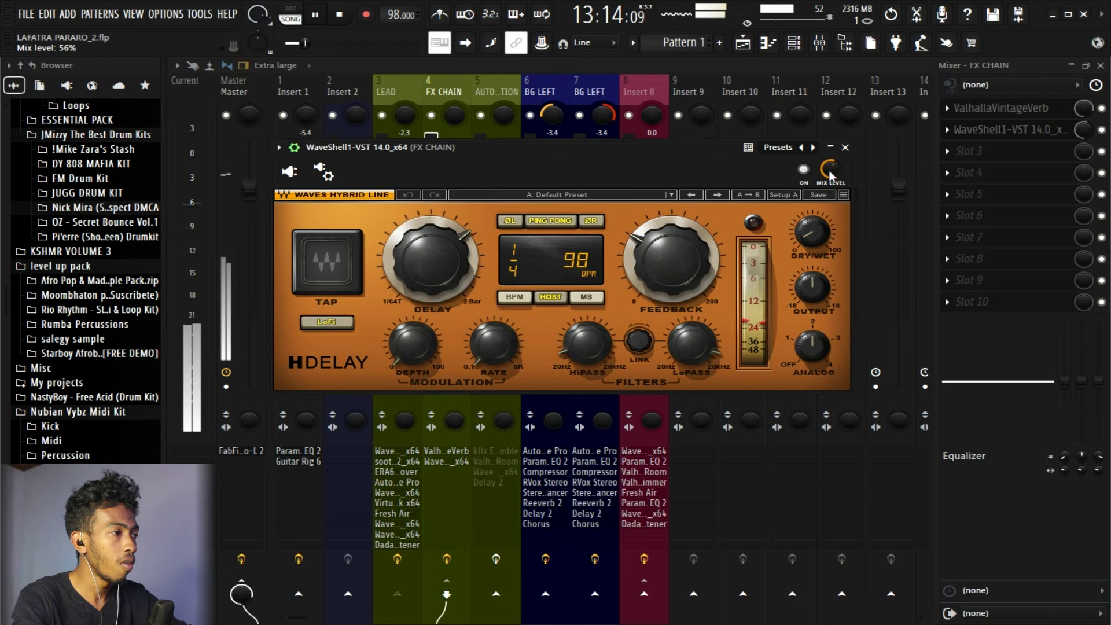
drag(692, 343, 692, 354)
click(587, 343)
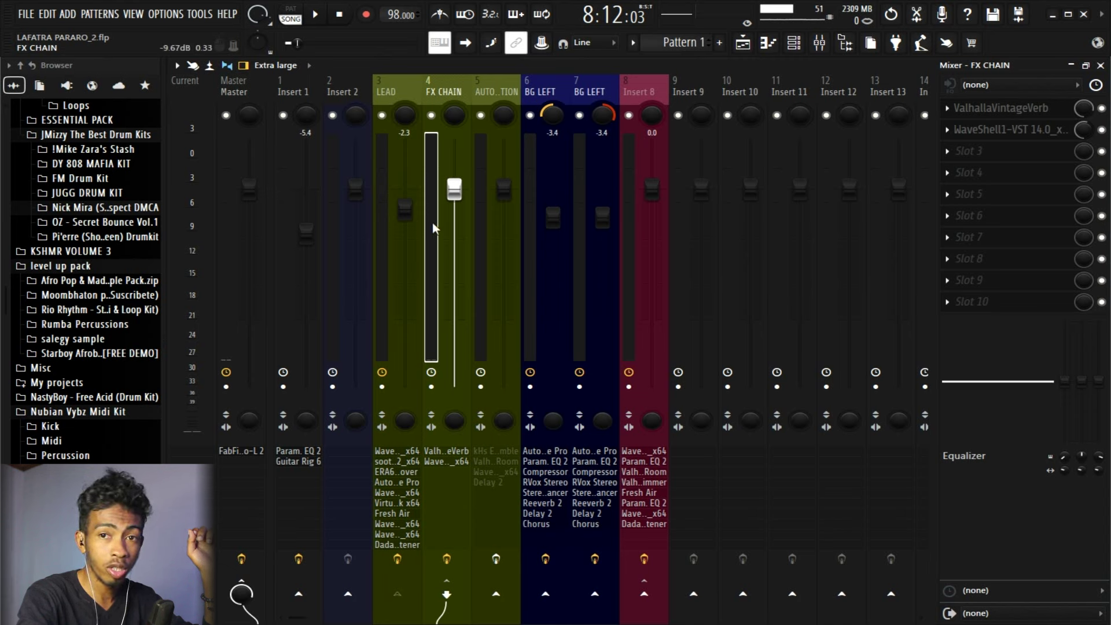
Try to route the FX CHAIN mixer track only to the AUTOMATION track.
right_click(499, 592)
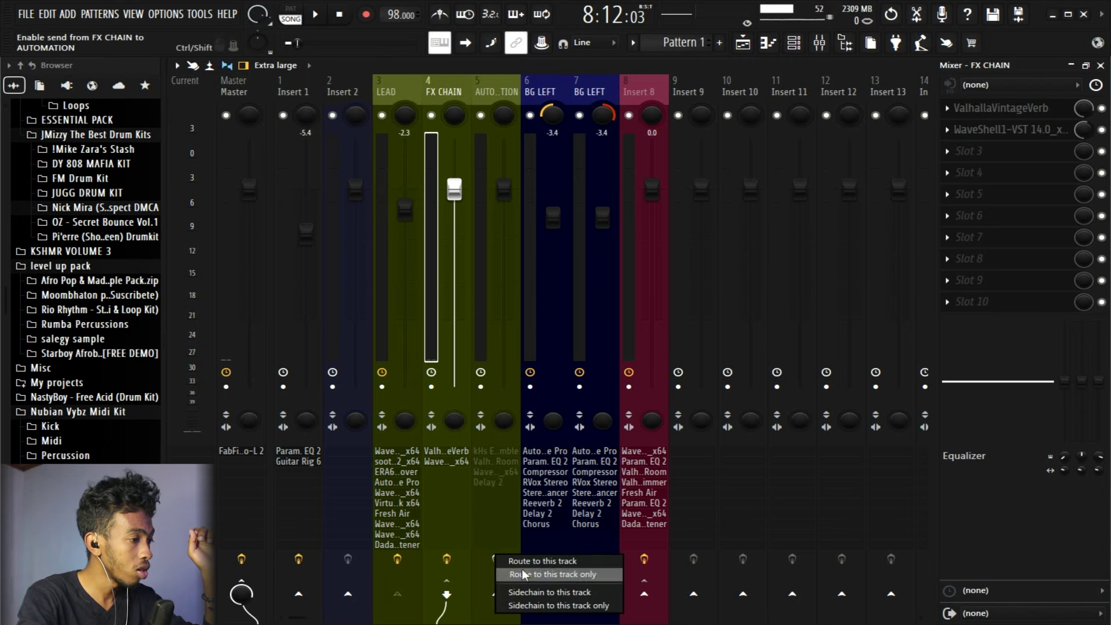
click(504, 590)
click(485, 257)
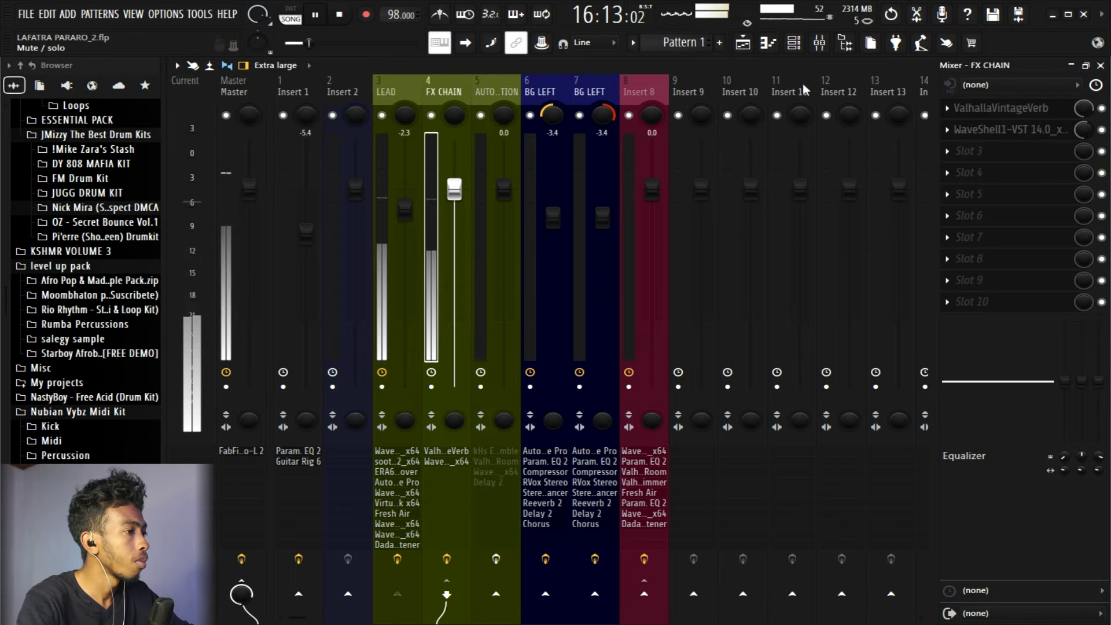
Show the playlist and play the vocal through the mix-level automation clips on Tracks 11 to 14.
click(756, 48)
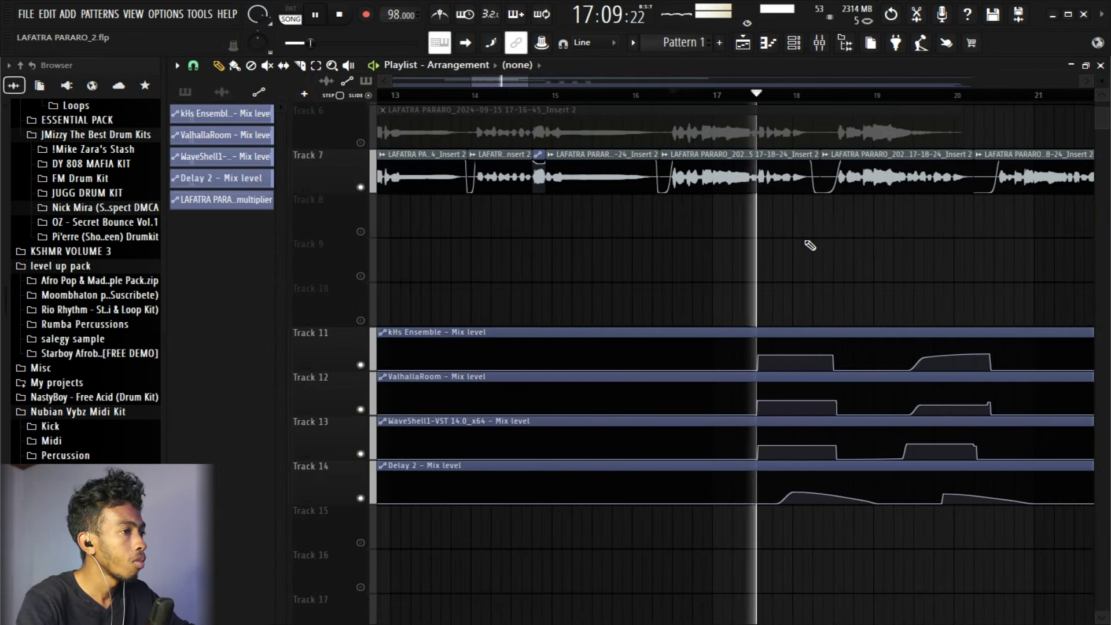
key(space)
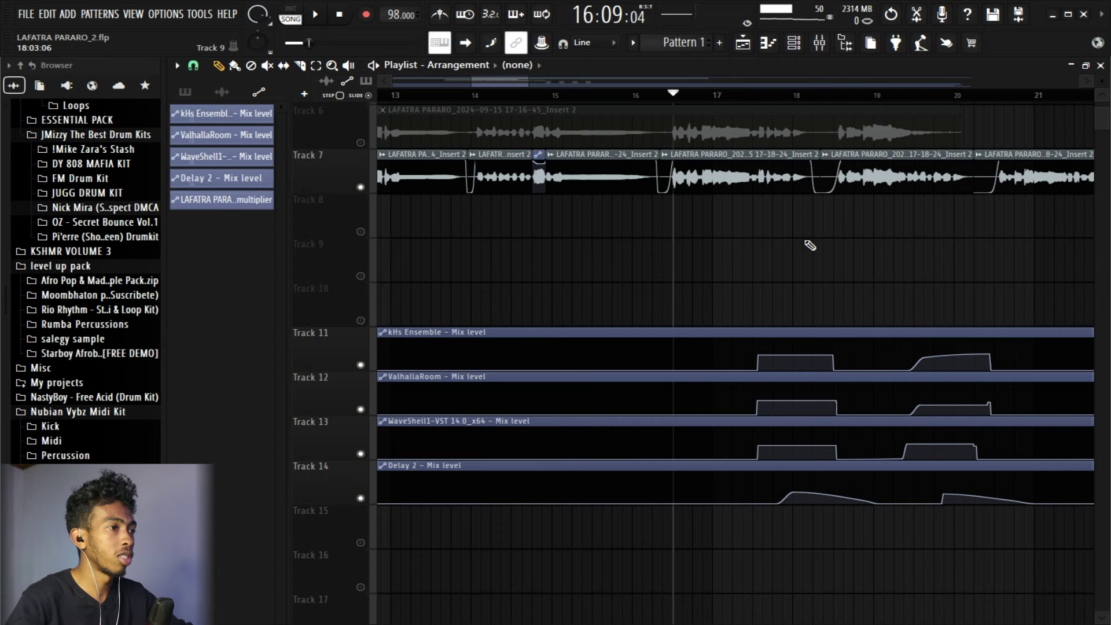
key(space)
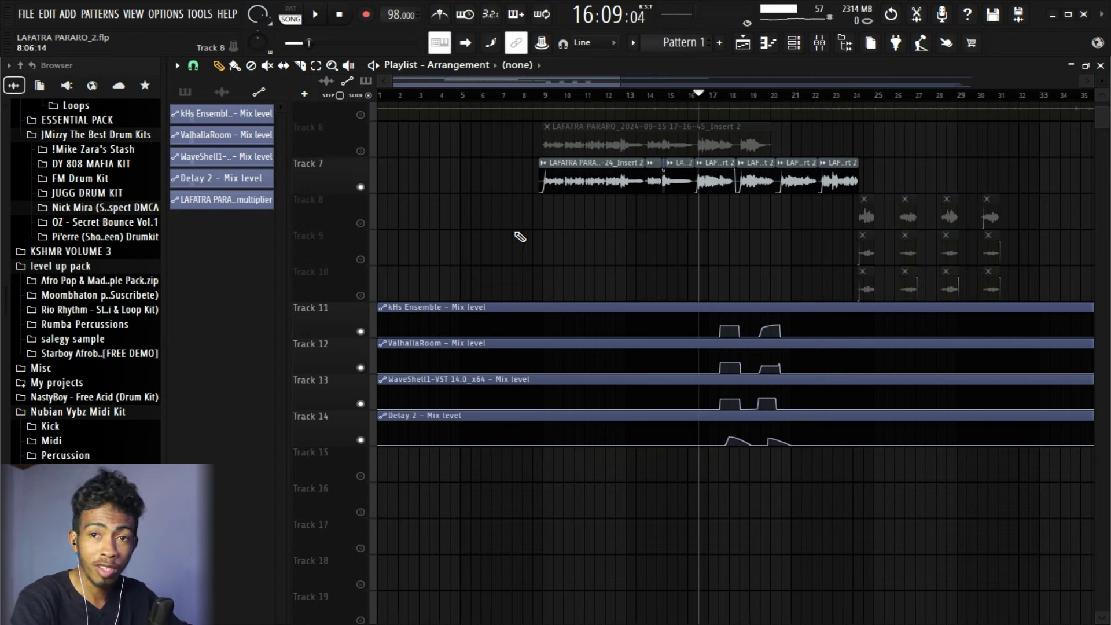
Take Track 7 out of solo to reactivate the other playlist tracks, and play the arrangement from the start.
right_click(362, 187)
scroll(573, 236, down, 4)
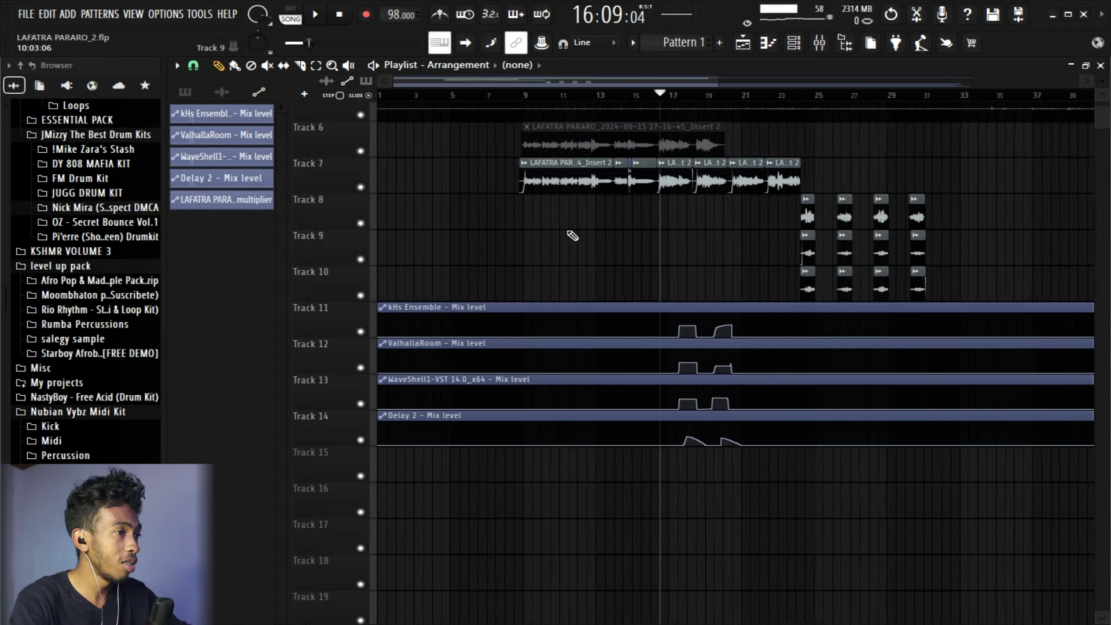
scroll(573, 236, down, 4)
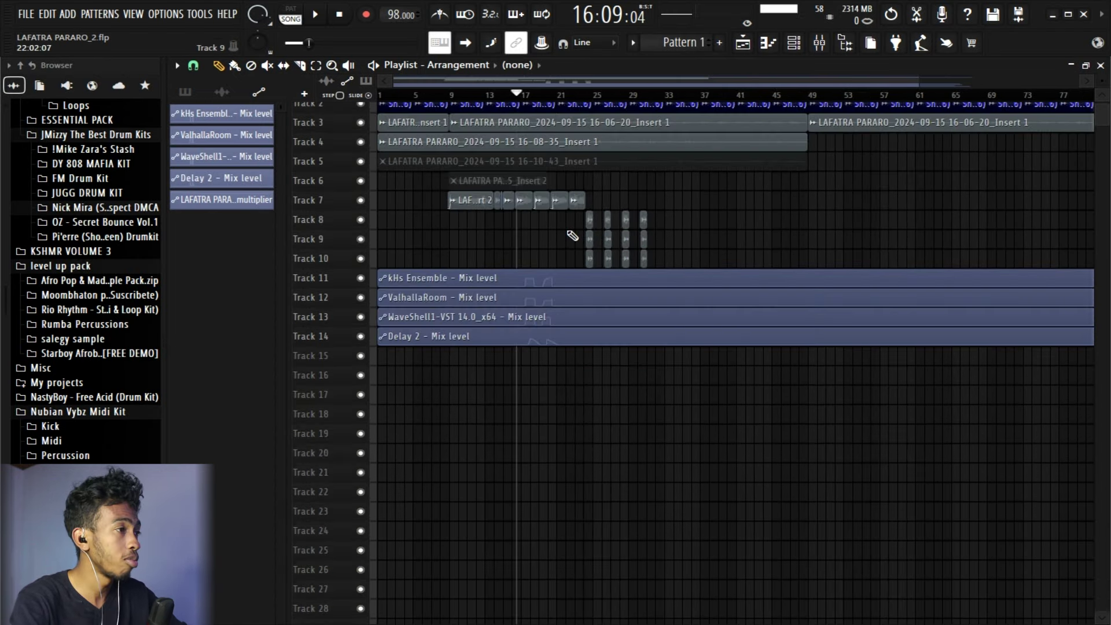
scroll(390, 207, up, 3)
scroll(523, 206, up, 3)
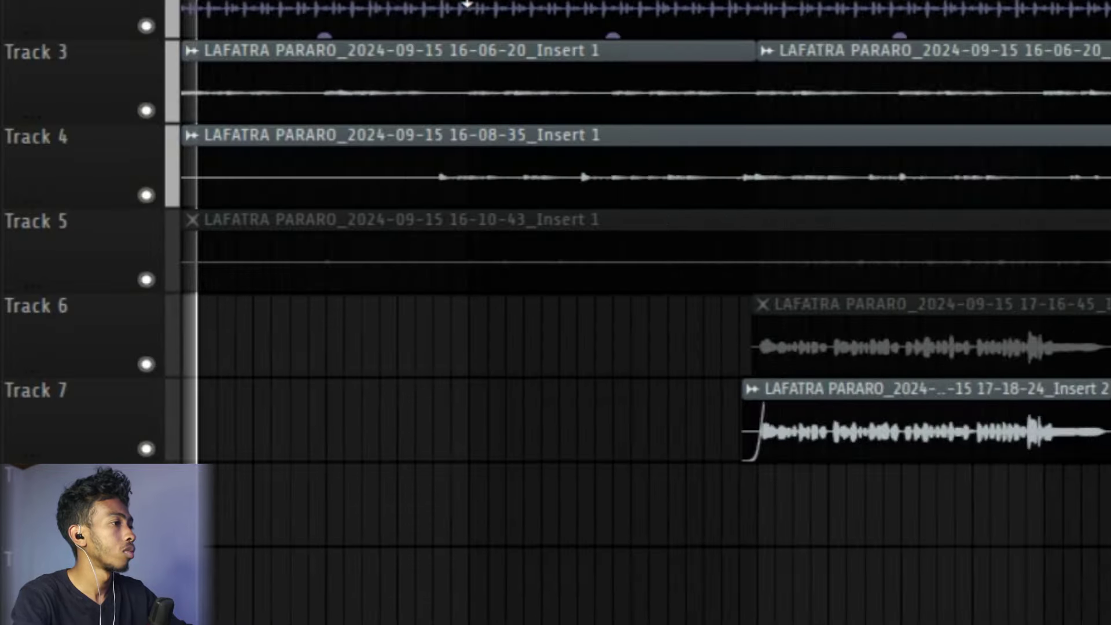
Mute Track 4 in the playlist while the arrangement plays, and keep listening to the full mix.
scroll(689, 176, down, 2)
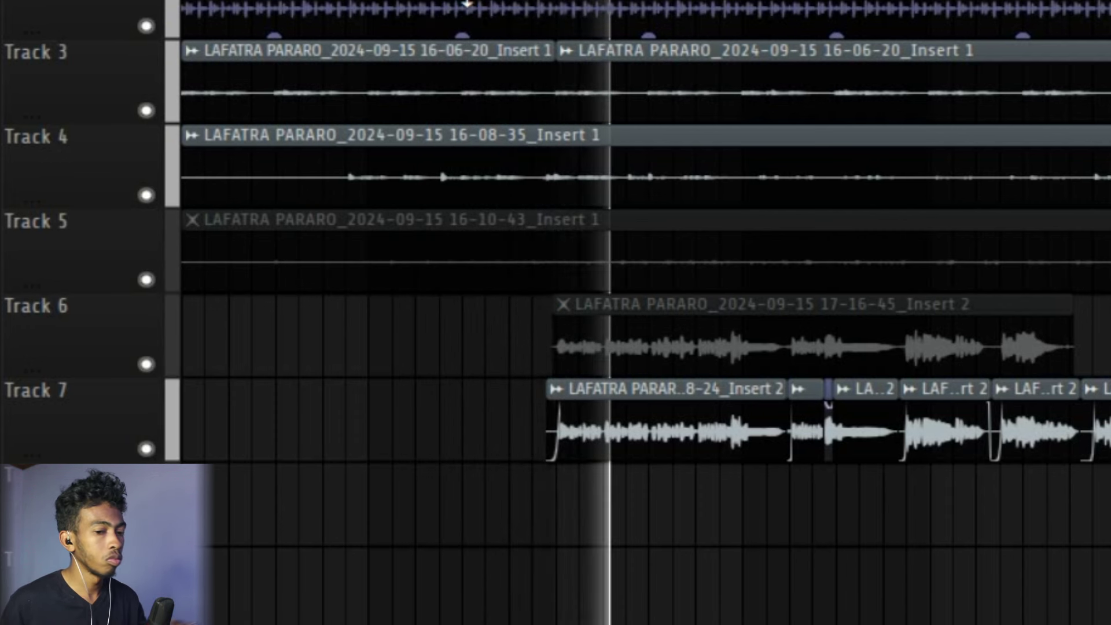
click(146, 195)
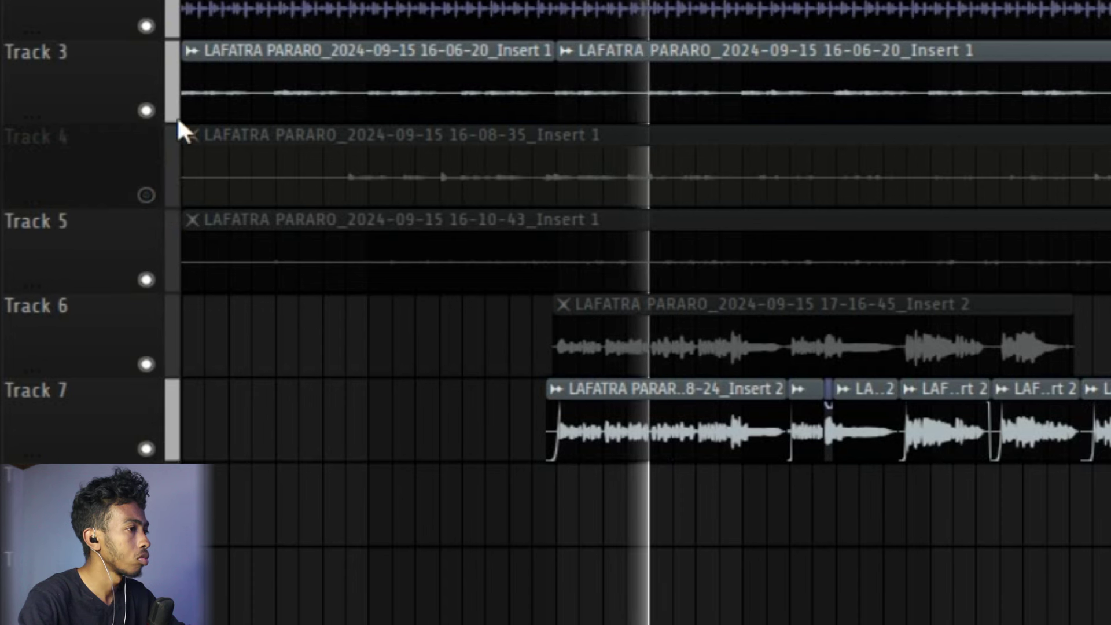
scroll(483, 48, down, 3)
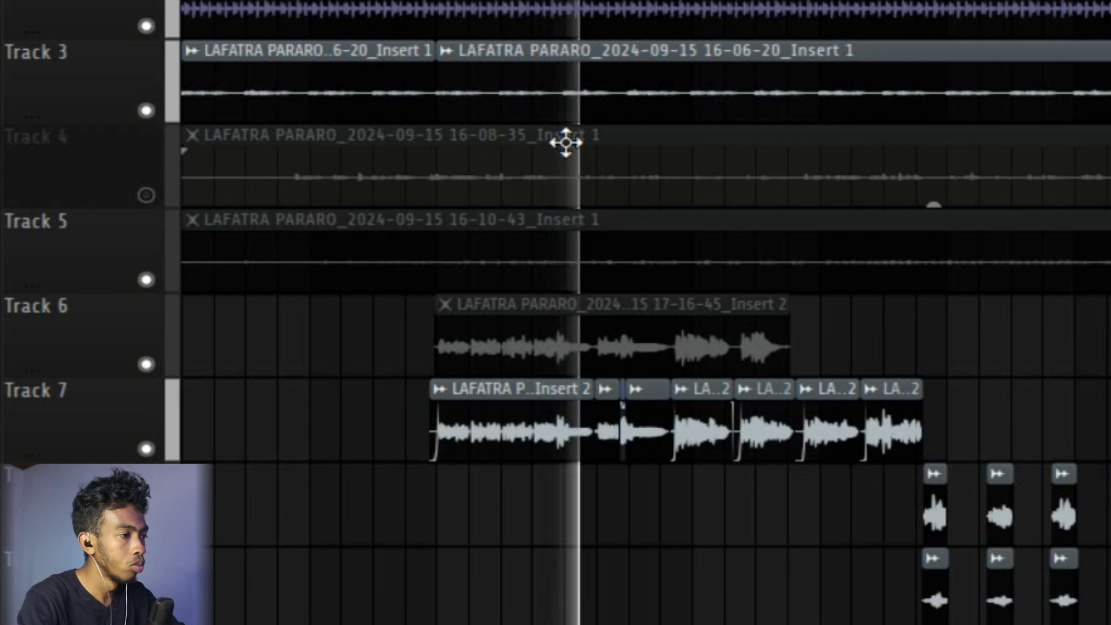
scroll(602, 140, down, 2)
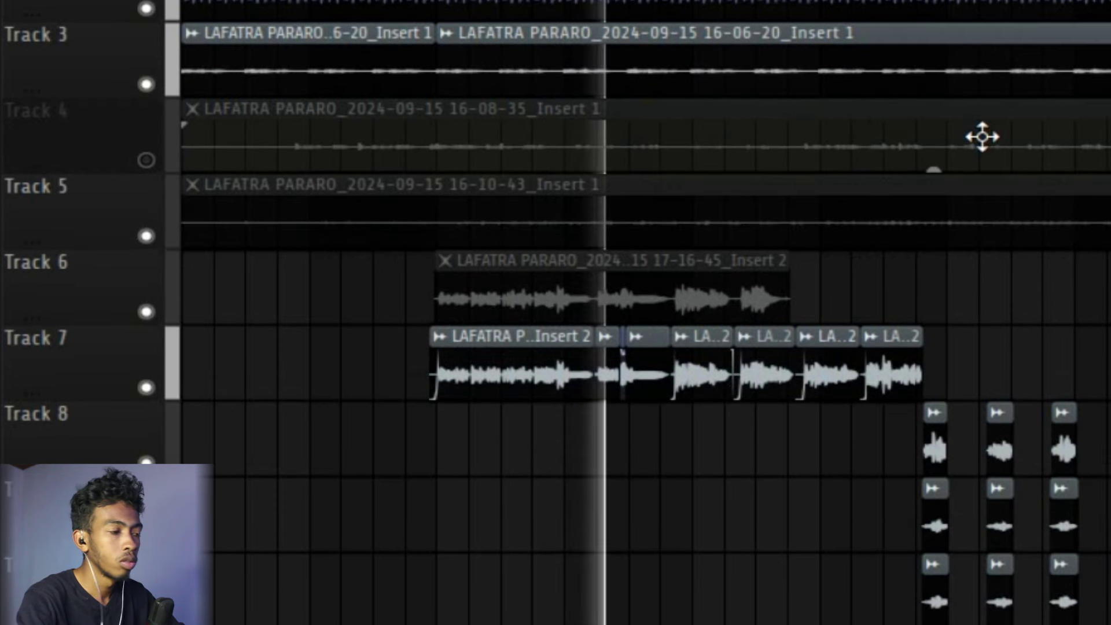